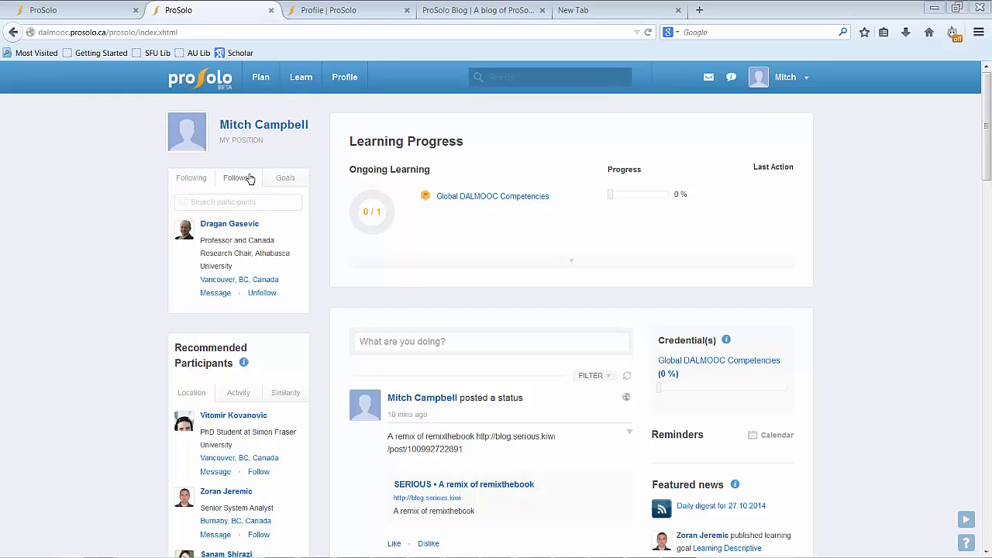
Step: Find the Exec Director of LINK Lab, UTA by first name, follow that participant, and check the followers and following lists
click(243, 200)
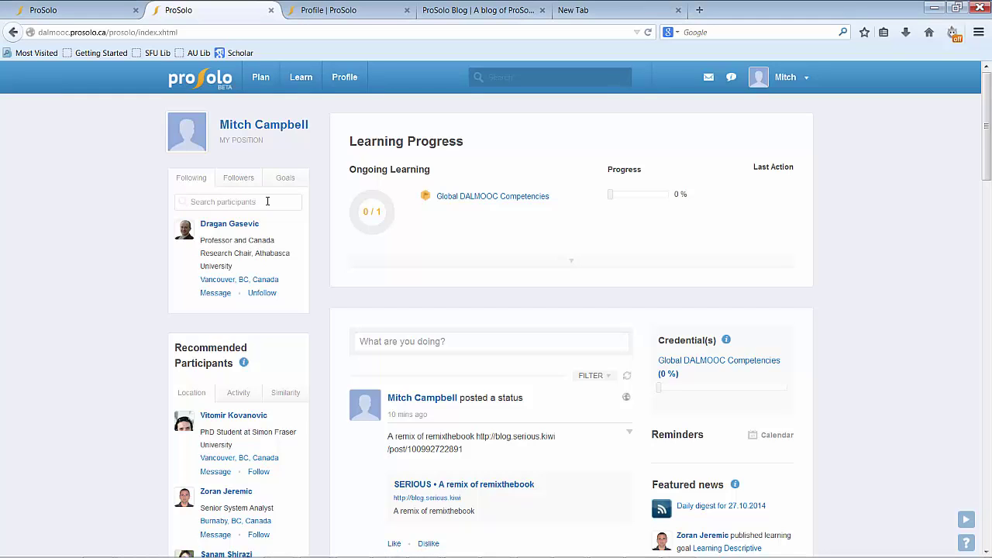
text(Ge)
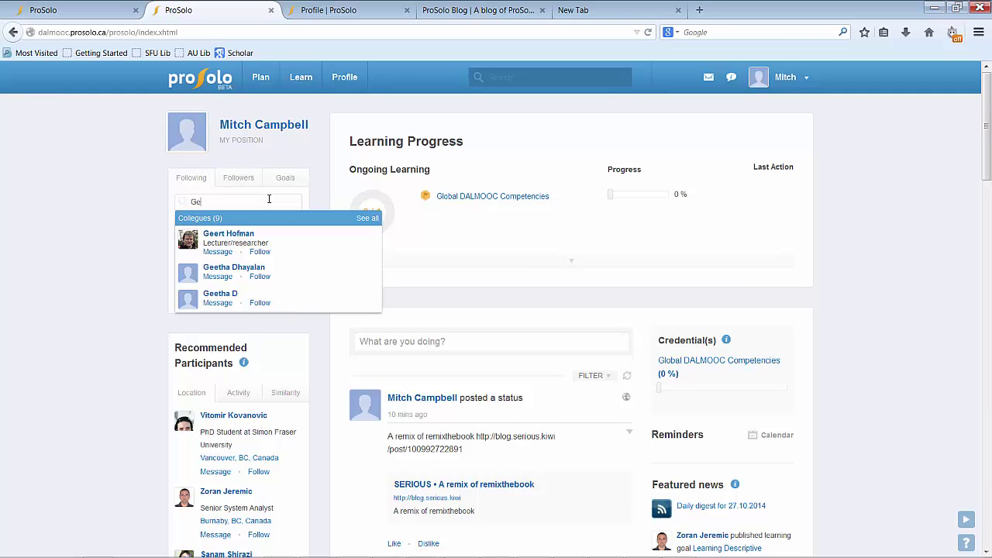
text(orge)
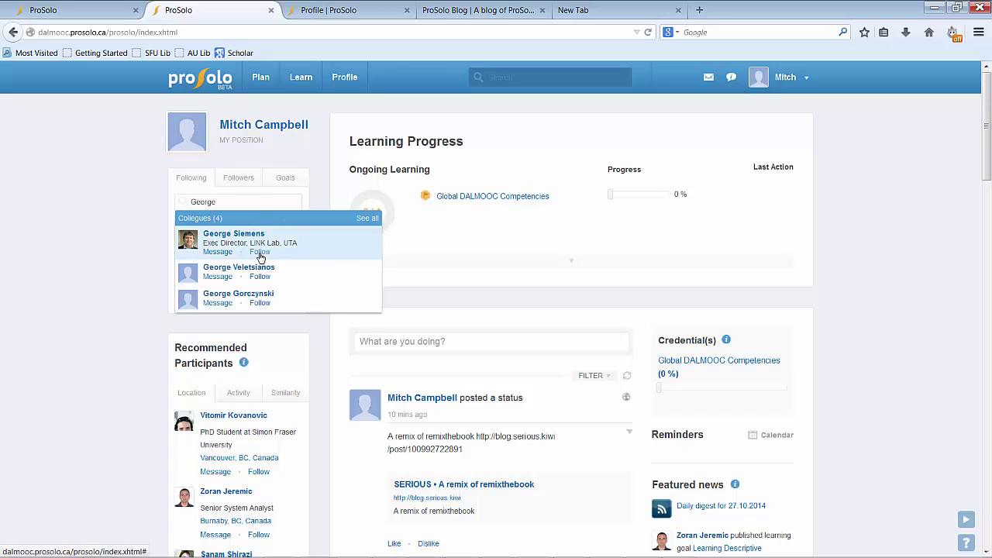
click(260, 253)
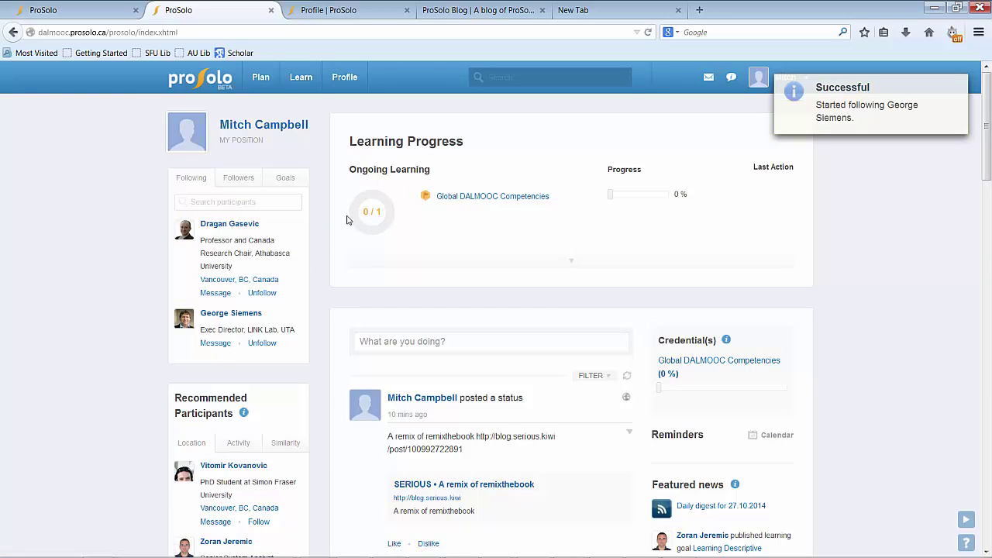
click(238, 179)
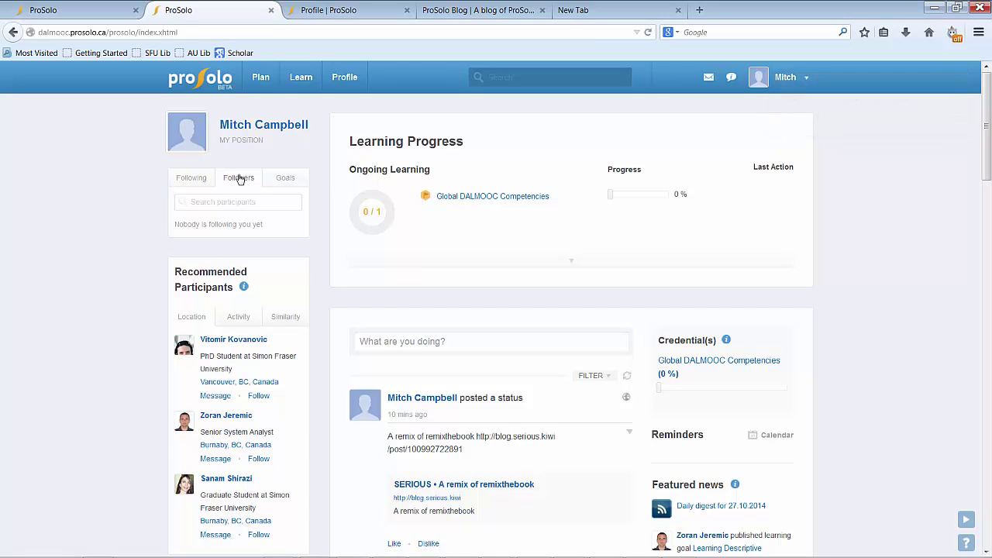
click(200, 178)
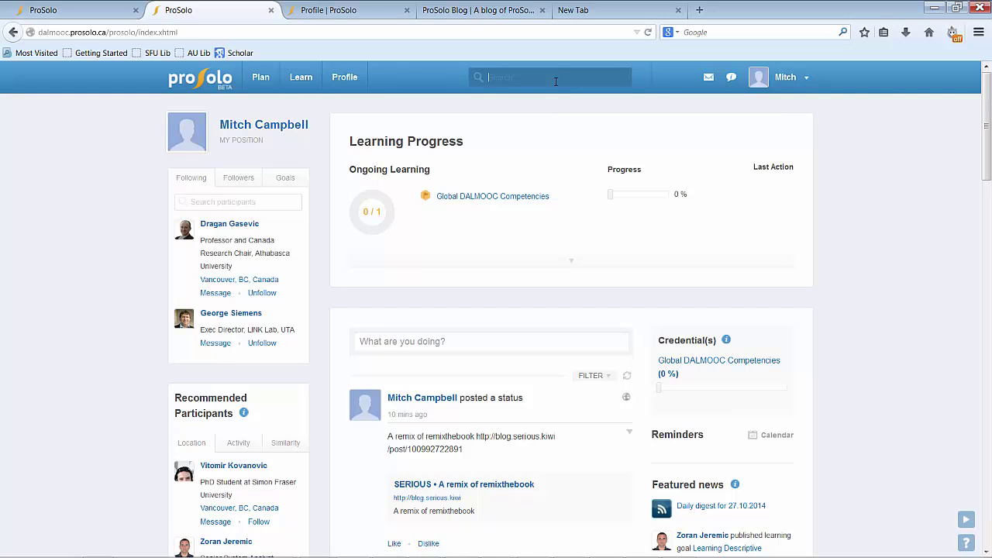
Step: Search the whole site for "Ge", show all matching people, and expand the results with more entries
text(Ge)
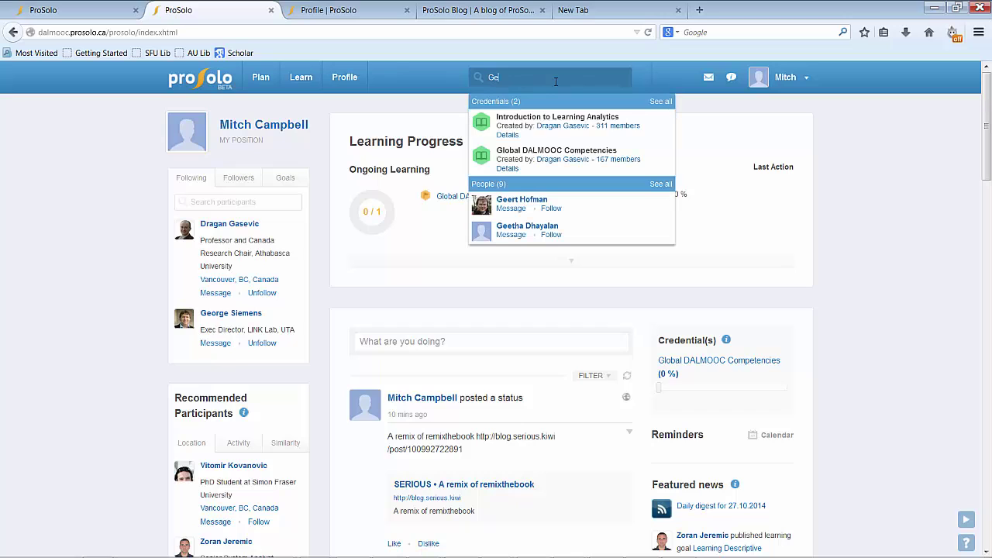
click(663, 186)
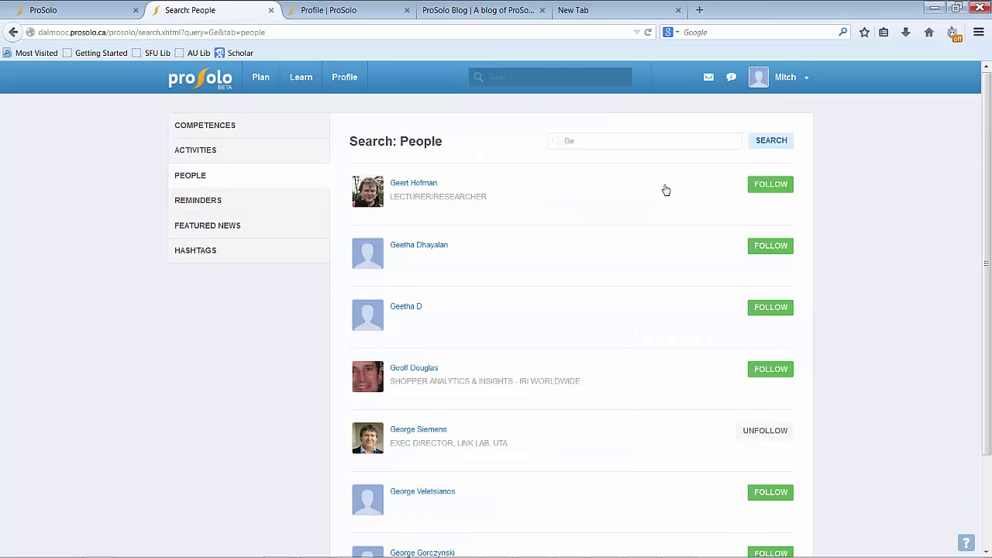
scroll(657, 189, down, 3)
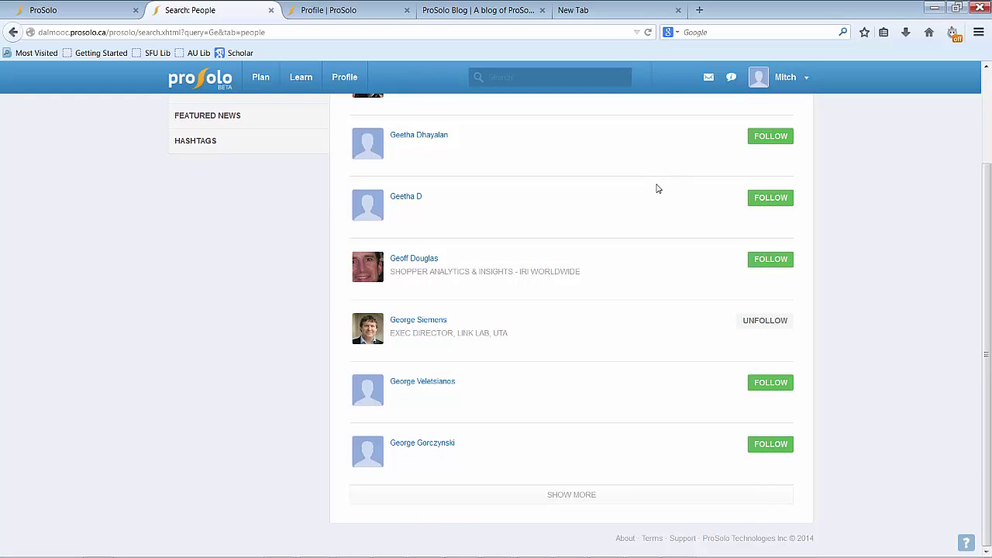
click(583, 502)
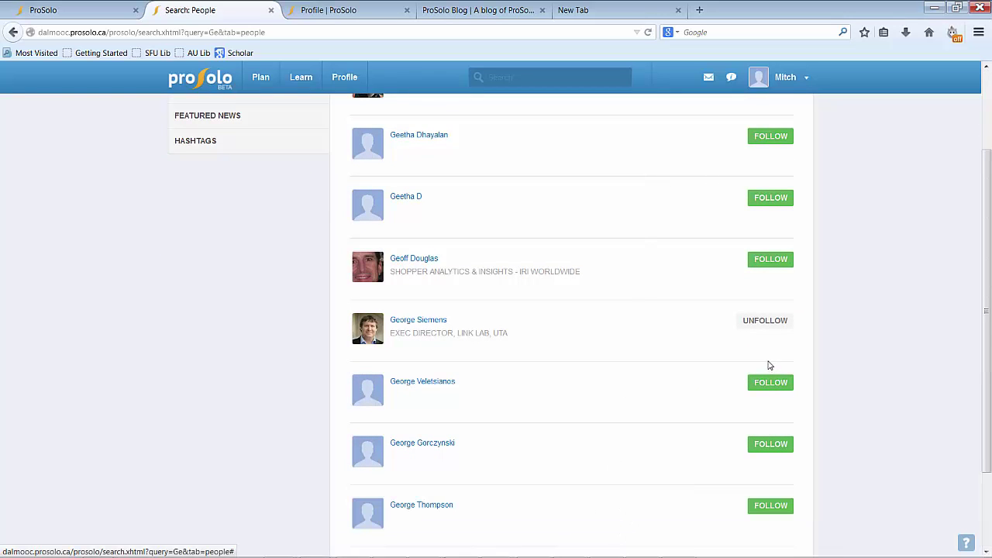
scroll(770, 349, up, 3)
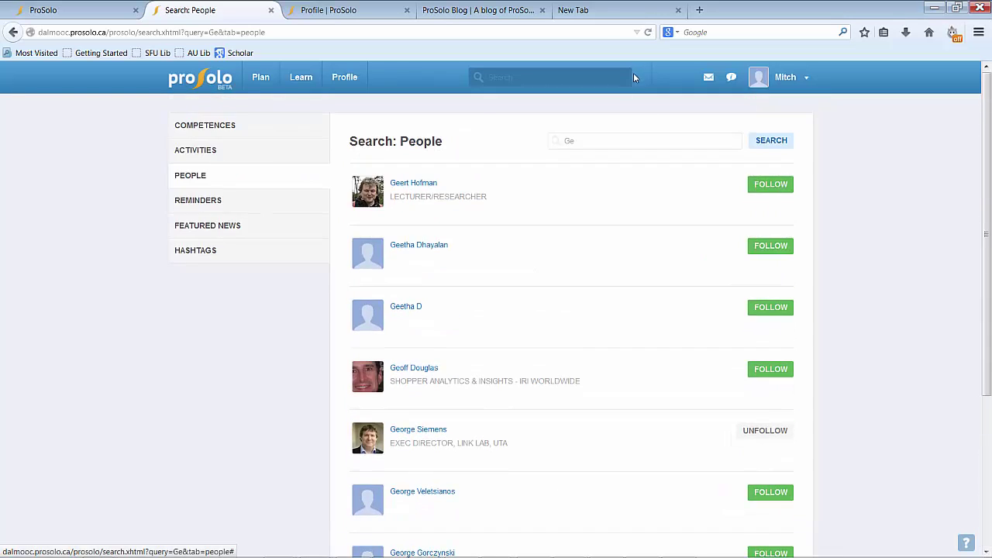
Step: Search people by an instructor's first name and by "shan", and follow the Associate Professor and Director
double_click(612, 142)
text(Dragan)
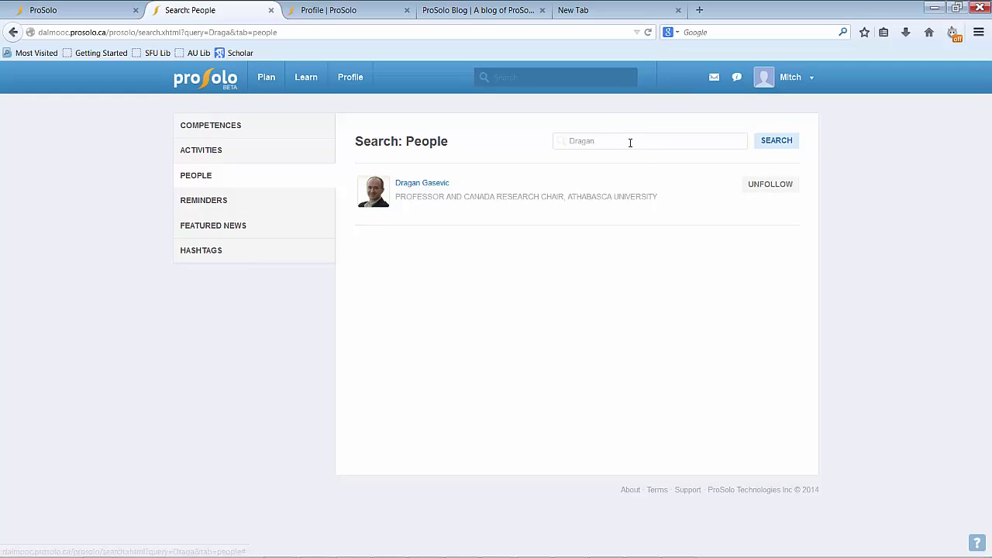
double_click(629, 143)
text(shan)
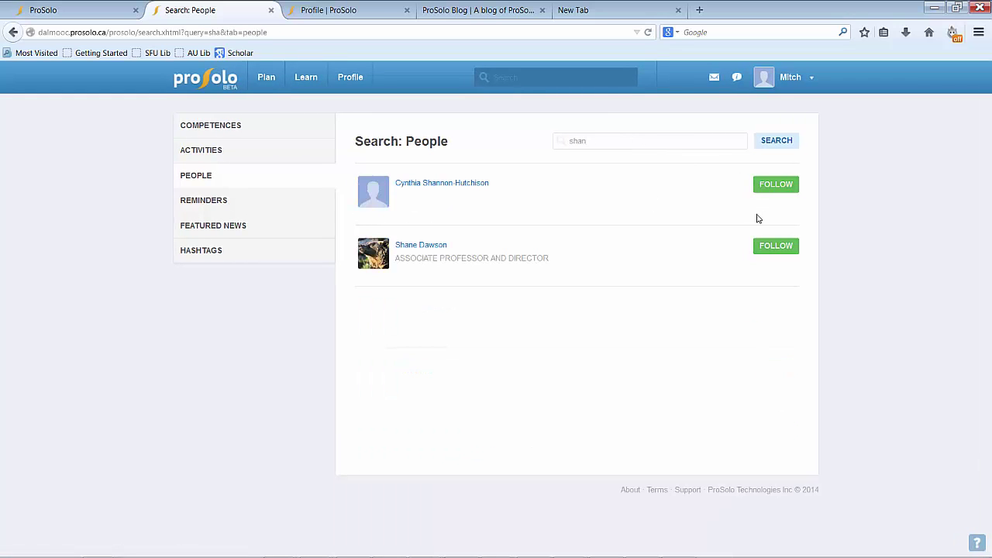
click(764, 246)
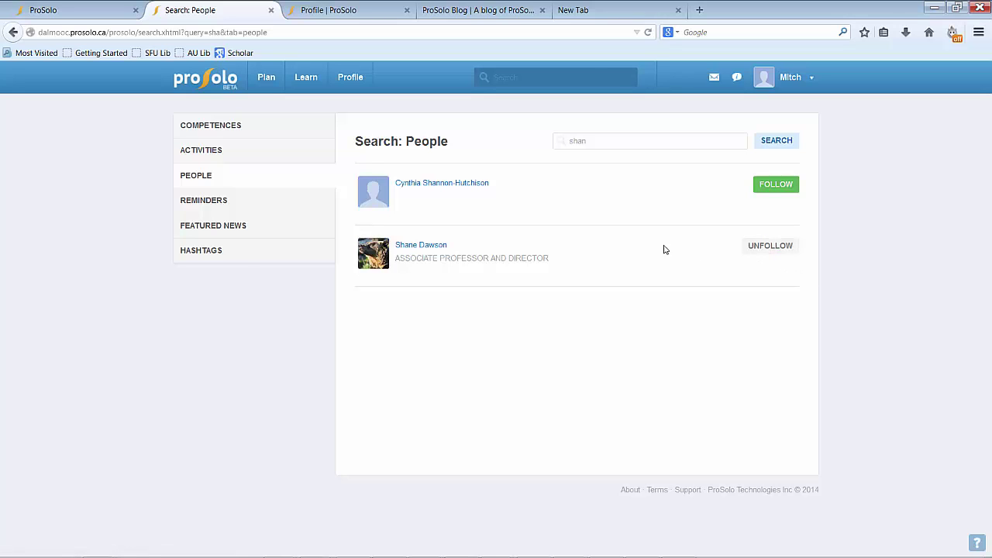
Step: Return to the home page and review the recommended participants by activity, by similarity and by location
click(219, 82)
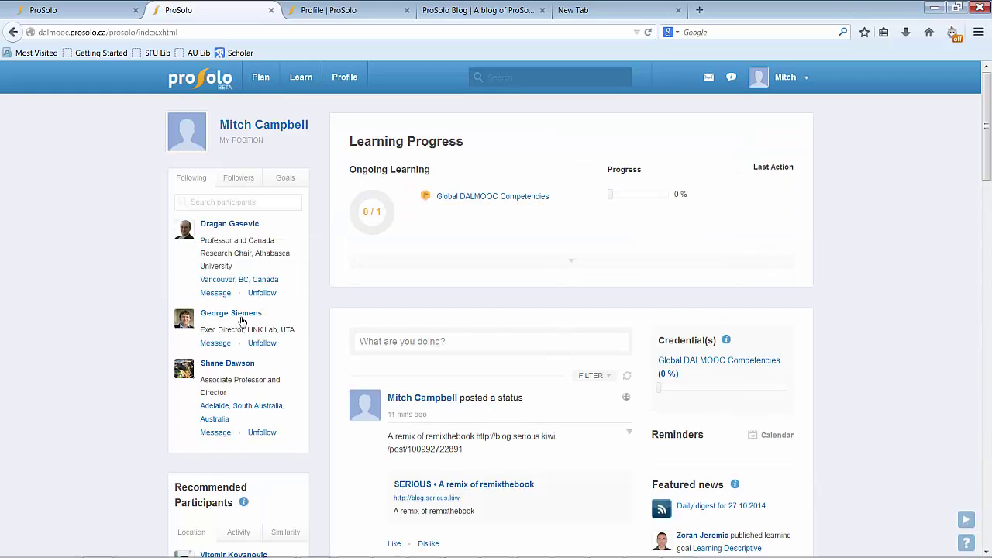
scroll(351, 312, down, 2)
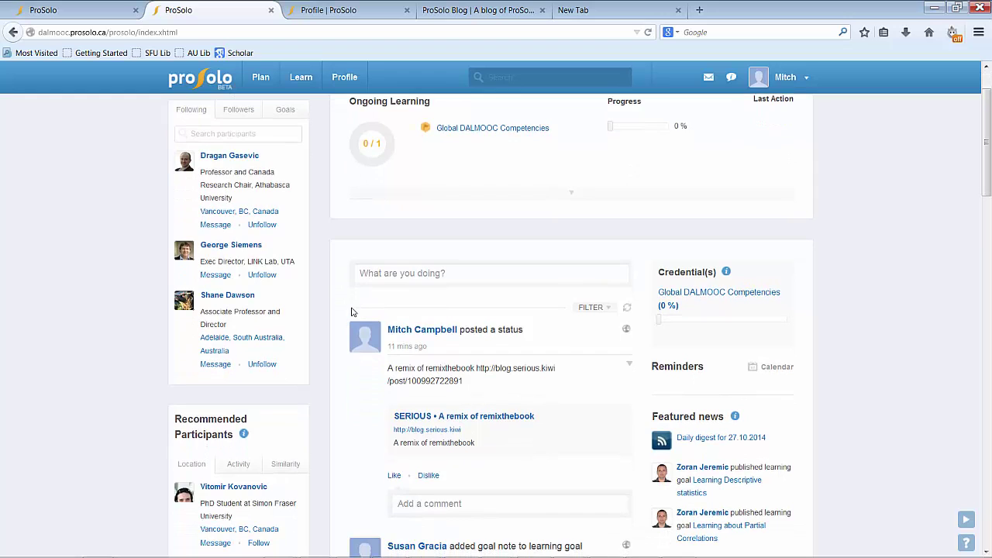
scroll(351, 312, down, 6)
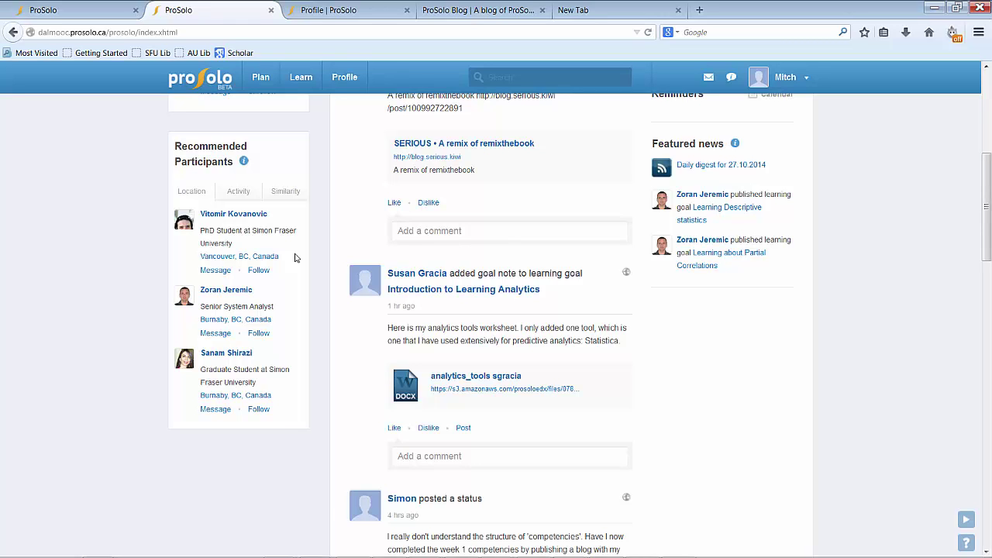
click(236, 191)
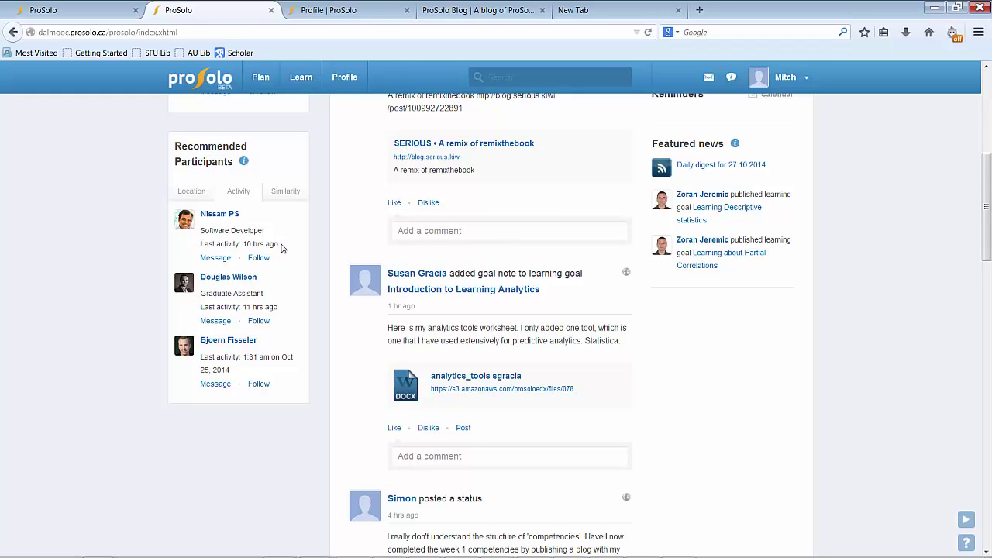
click(290, 199)
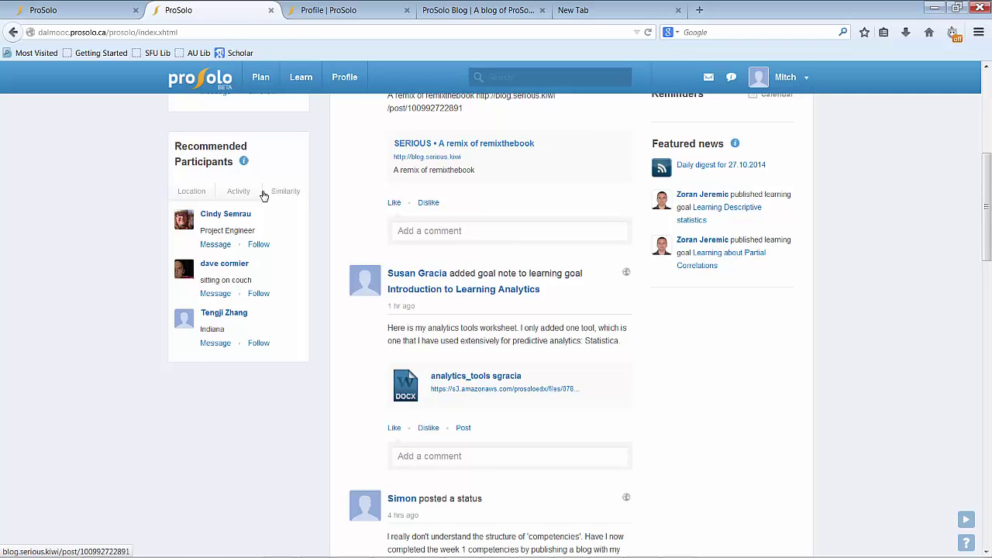
click(186, 194)
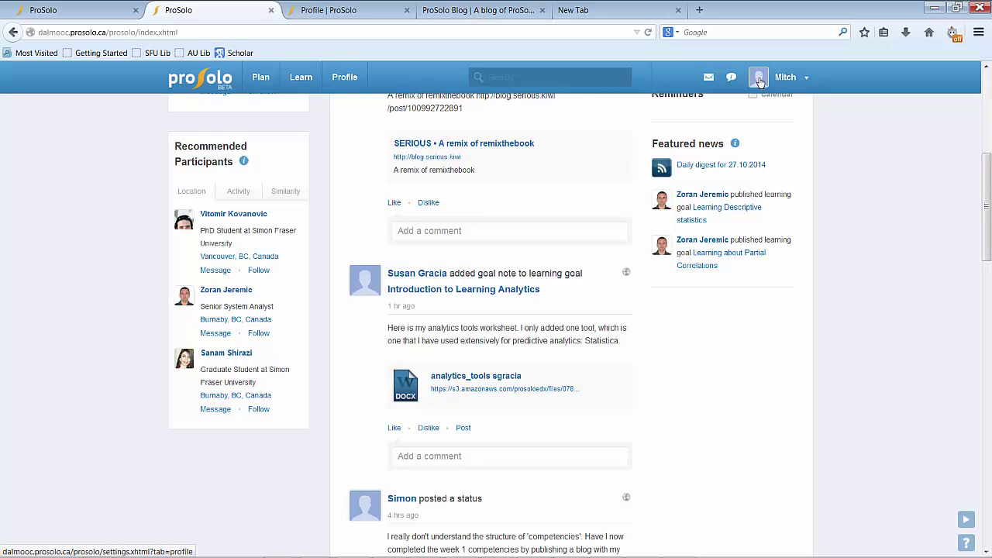
Step: Open the profile settings, bring up the file chooser for the profile photo, and cancel it without choosing a file
click(806, 78)
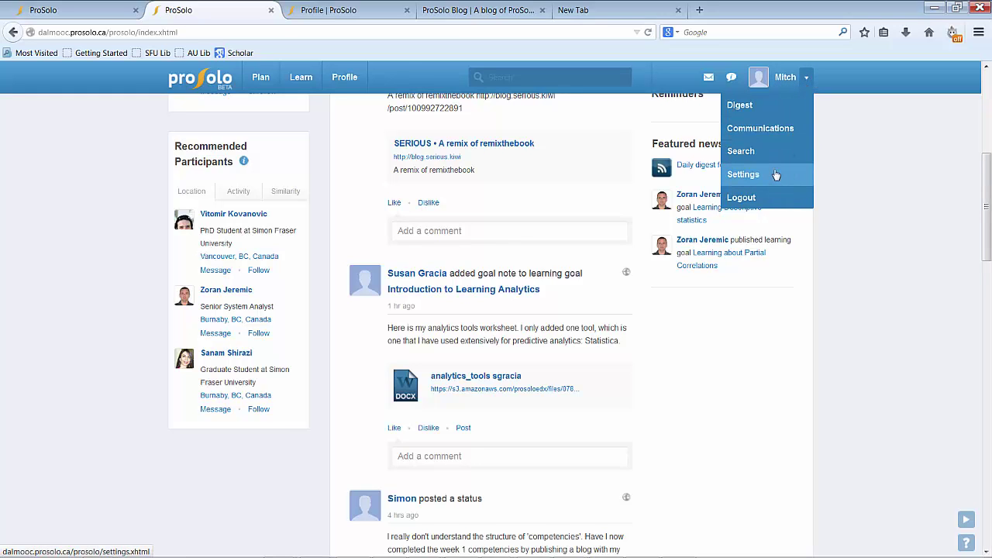
click(807, 173)
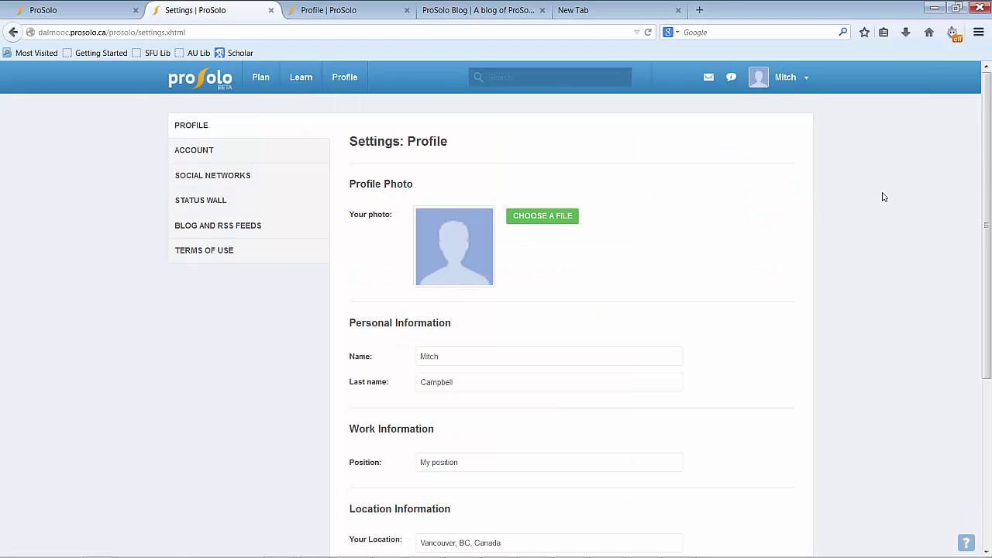
scroll(879, 193, down, 3)
scroll(876, 192, up, 3)
click(559, 222)
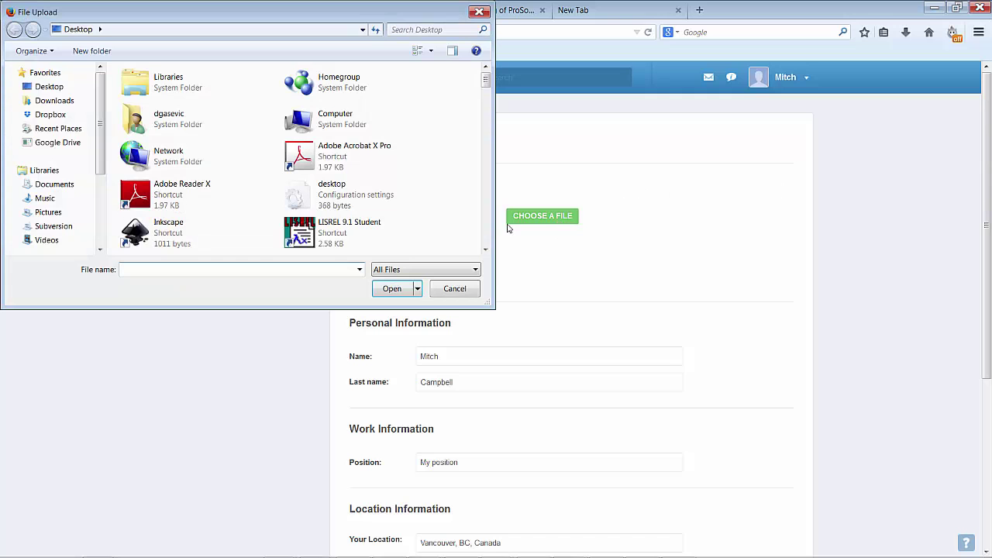
click(476, 289)
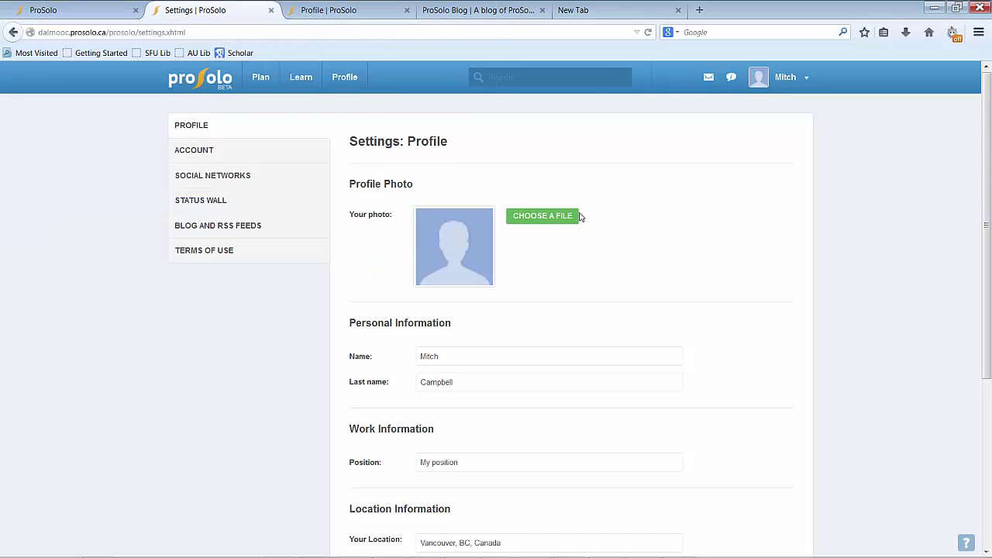
Step: Review the personal, work and location information in the profile settings and save the profile
scroll(582, 217, down, 3)
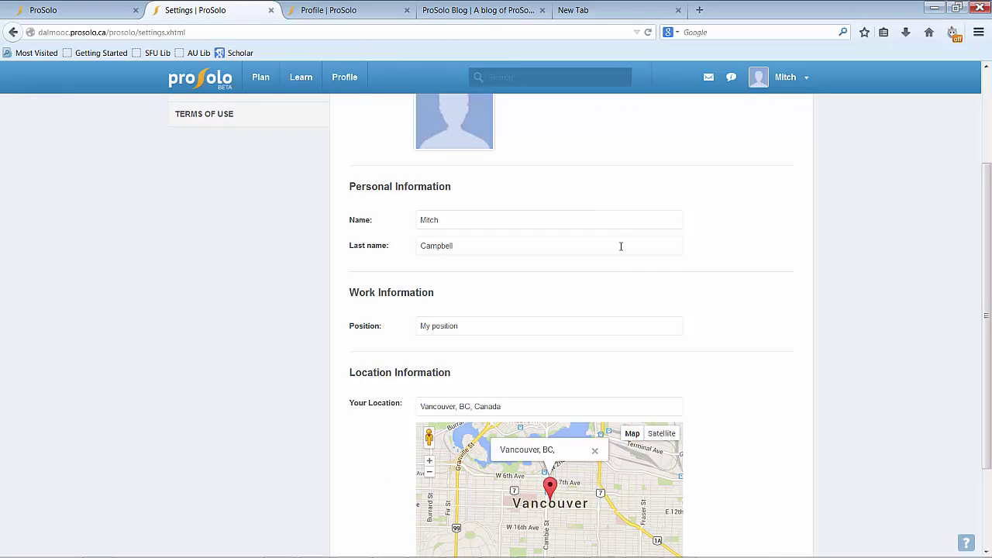
scroll(620, 246, down, 2)
double_click(521, 255)
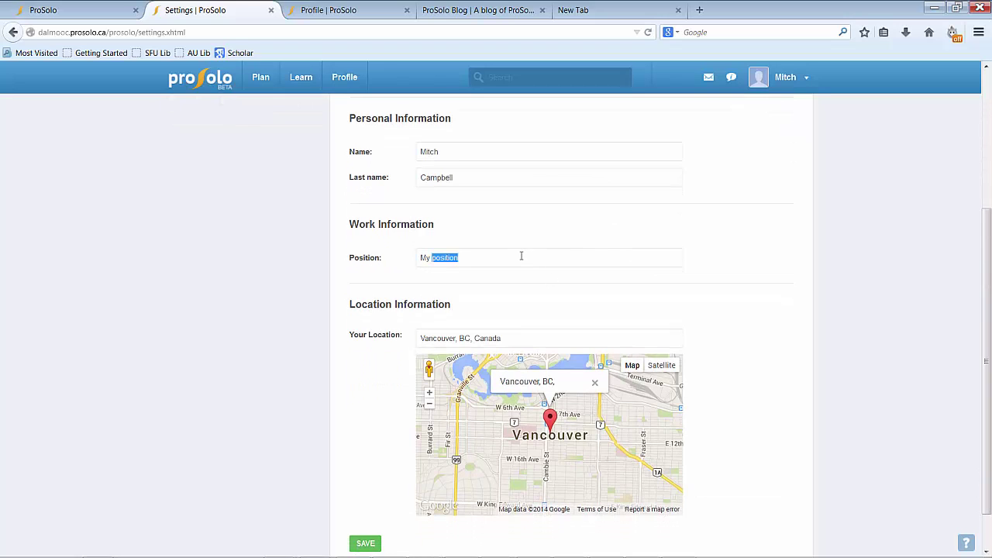
scroll(780, 242, down, 2)
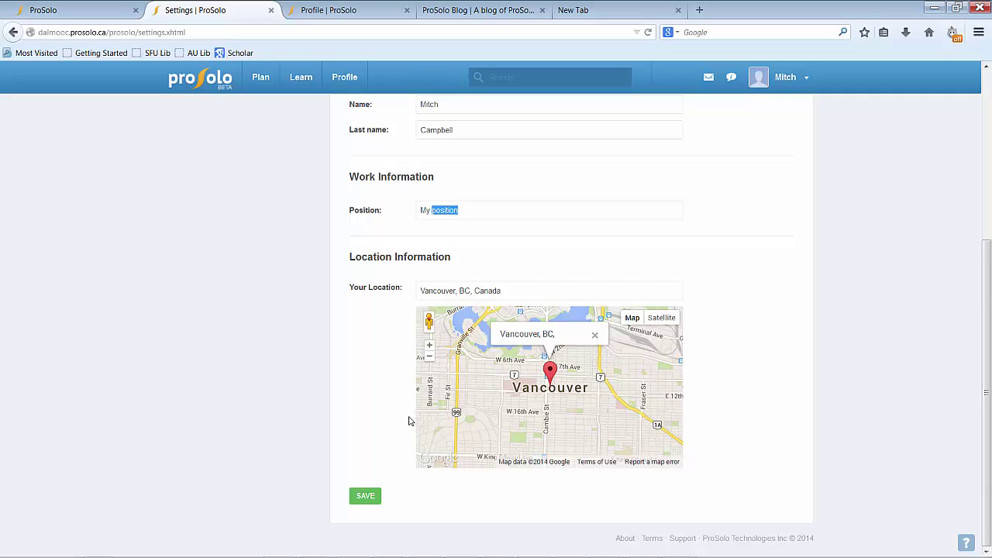
click(367, 496)
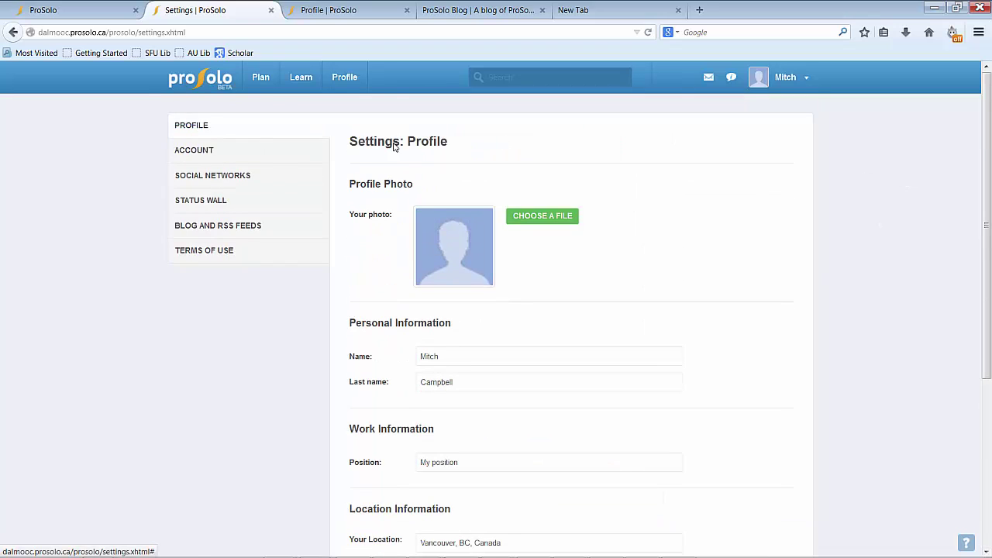
Step: View the account and social network settings, open the Twitter authorization page, and return without authorizing
click(247, 161)
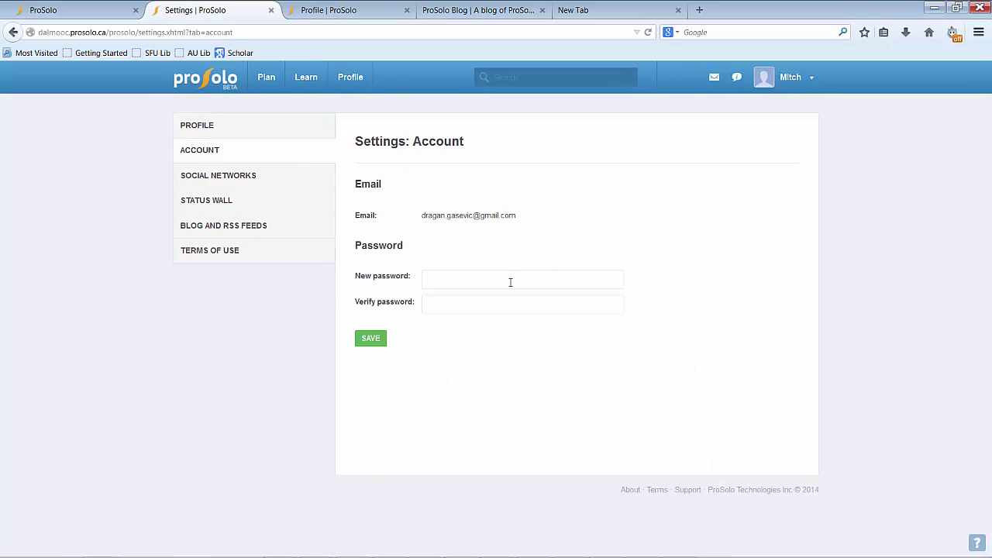
click(264, 180)
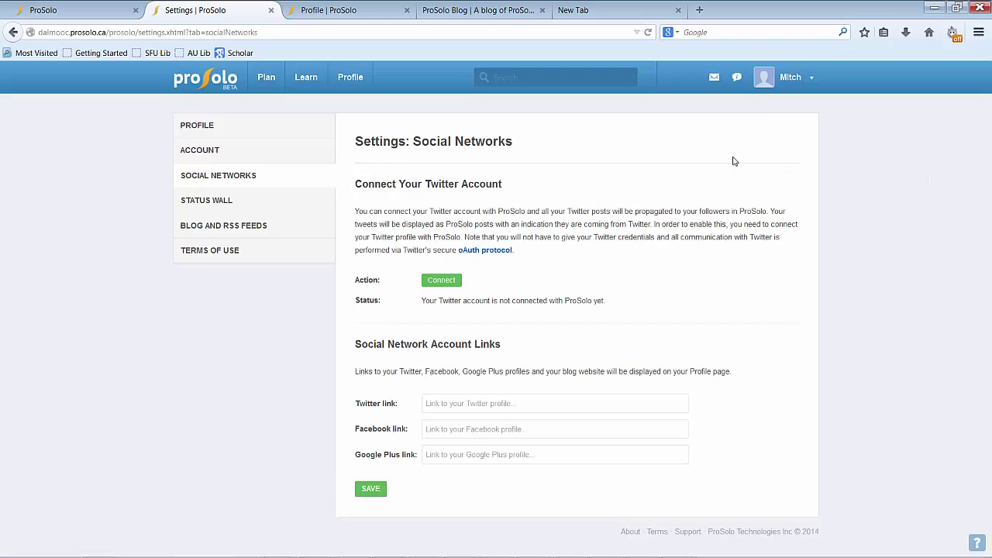
click(444, 283)
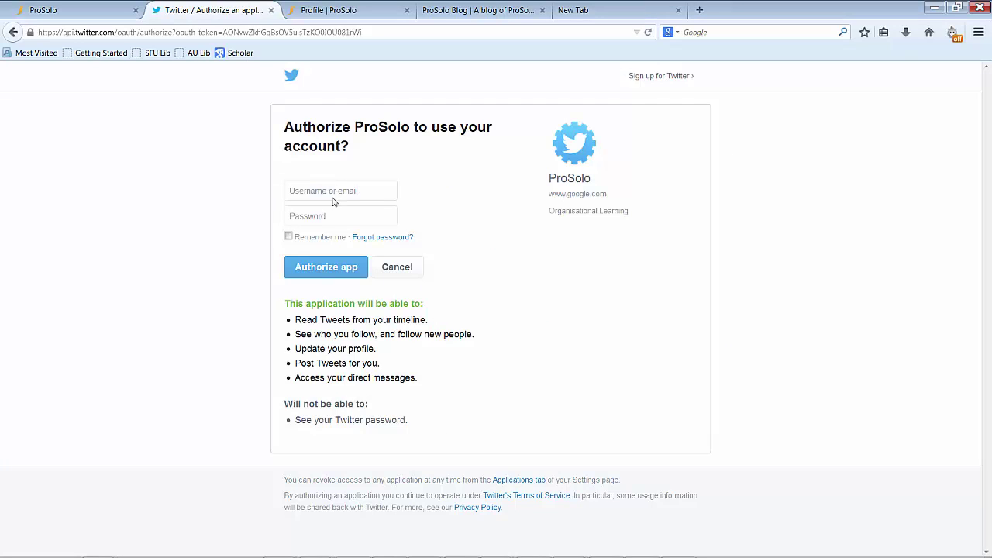
click(10, 33)
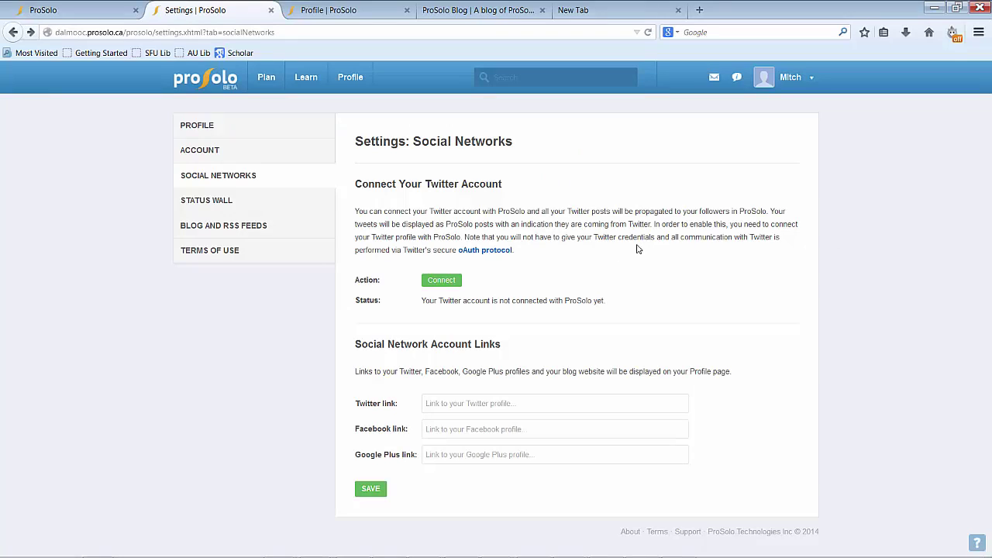
Step: View the Status Wall settings with the hashtag field, and open the Blog and RSS Feeds settings
click(200, 203)
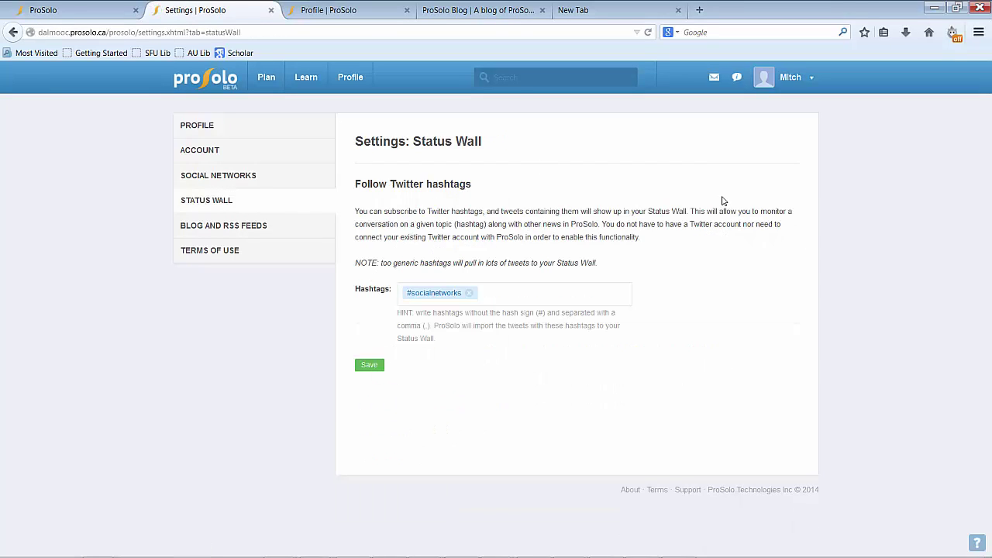
click(503, 291)
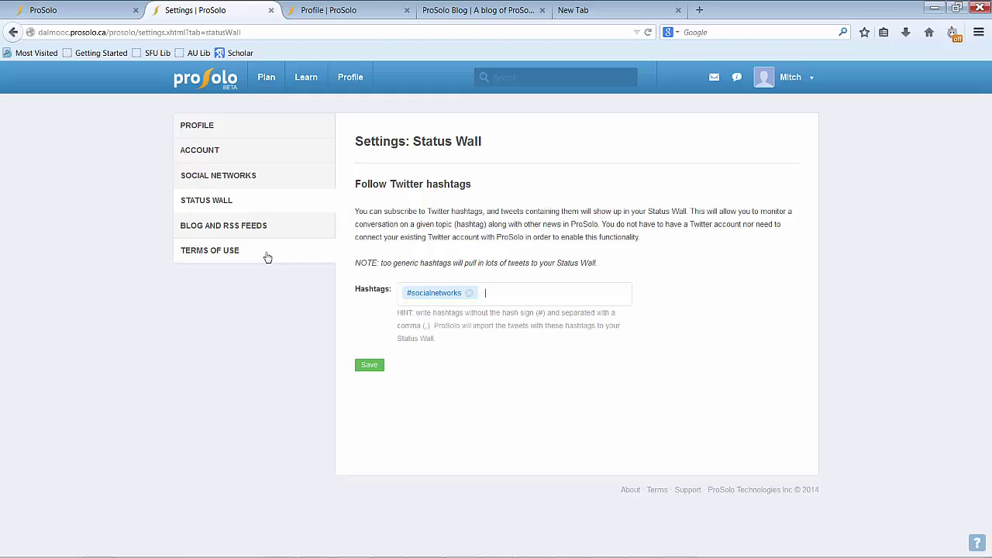
click(244, 226)
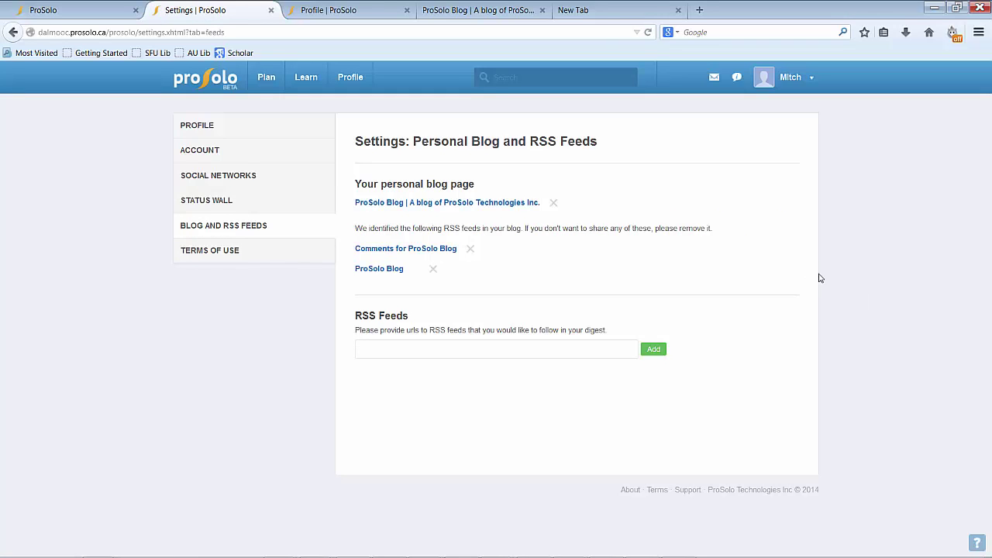
click(553, 204)
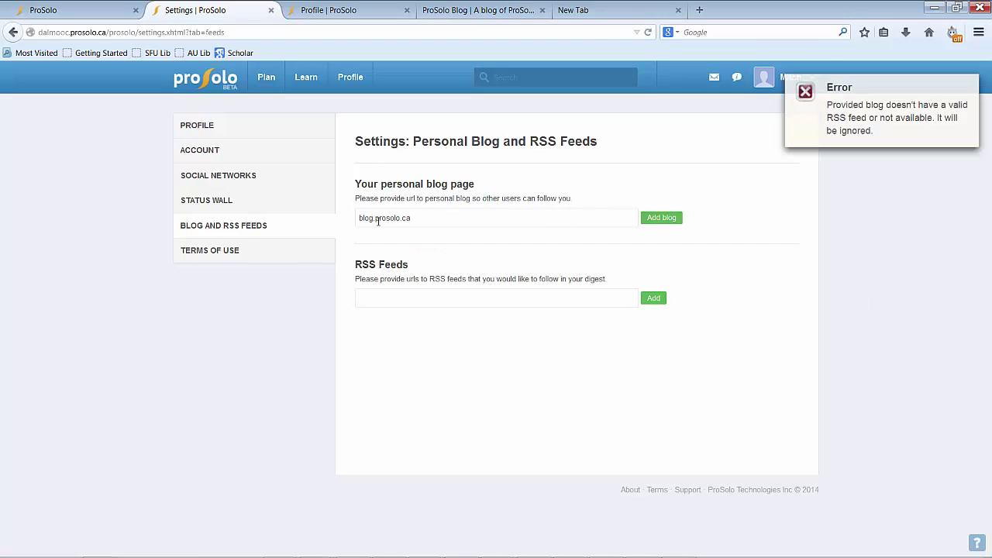
text(http:)
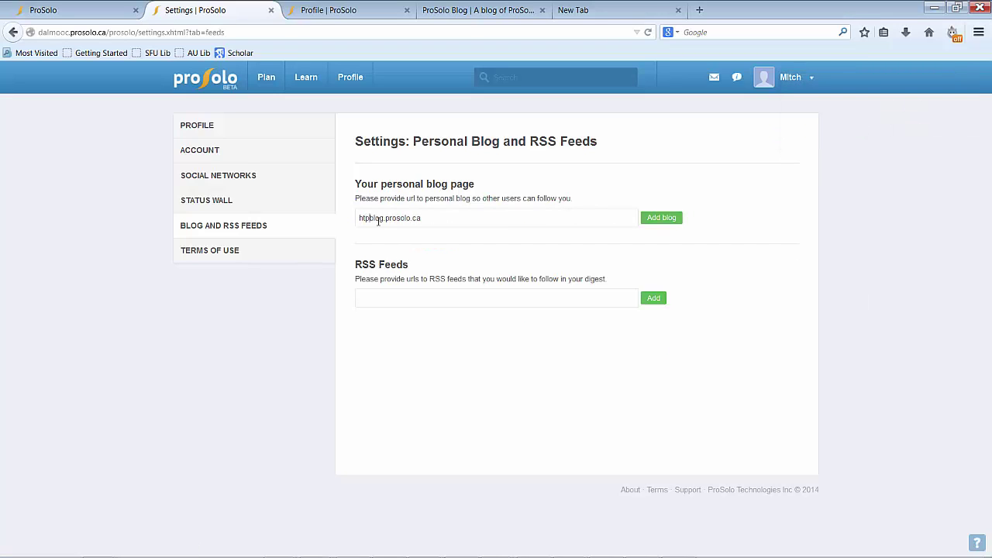
key(BackSpace)
key(BackSpace)
text(p://)
click(668, 220)
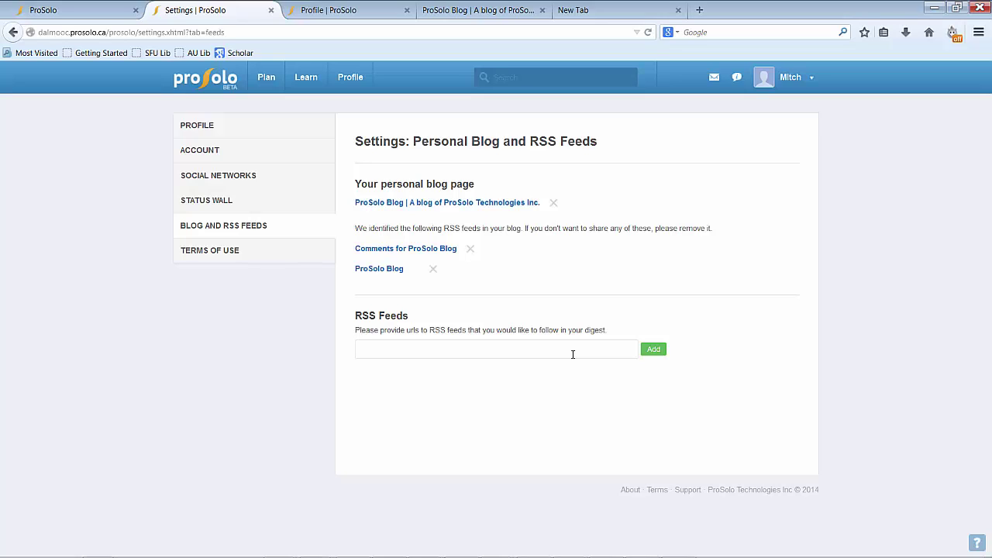
Step: Open the Digest and look through the course feeds in the daily digest for 27.10.2014
click(809, 78)
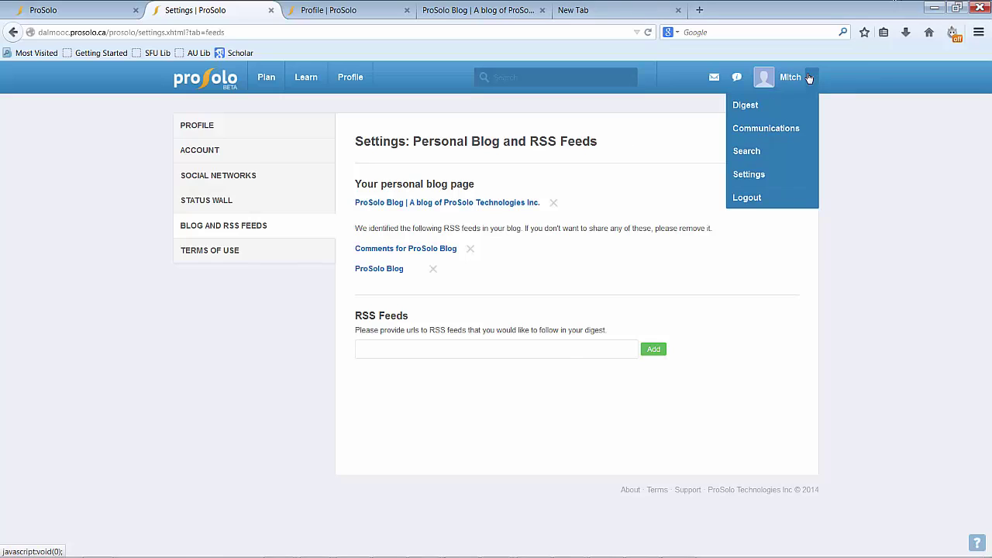
click(758, 111)
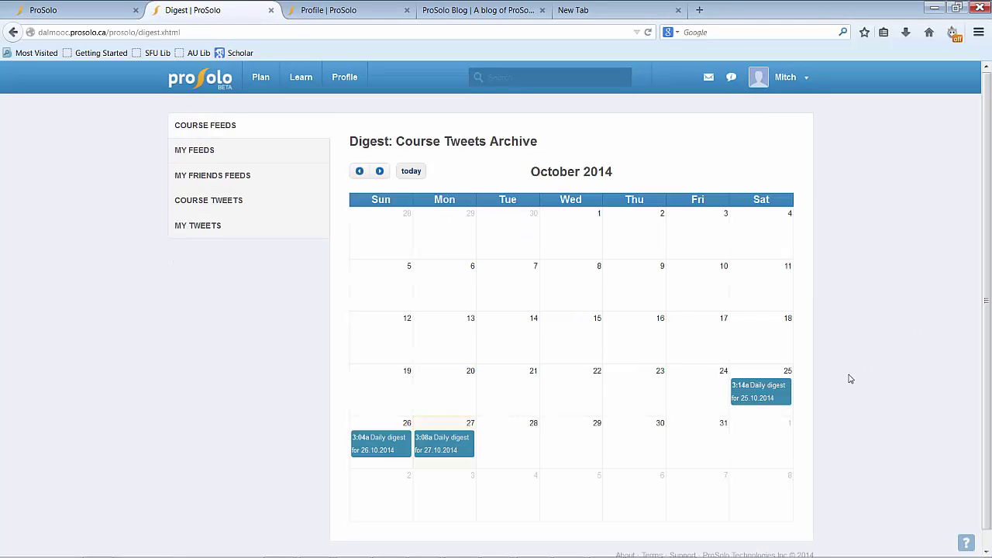
click(446, 444)
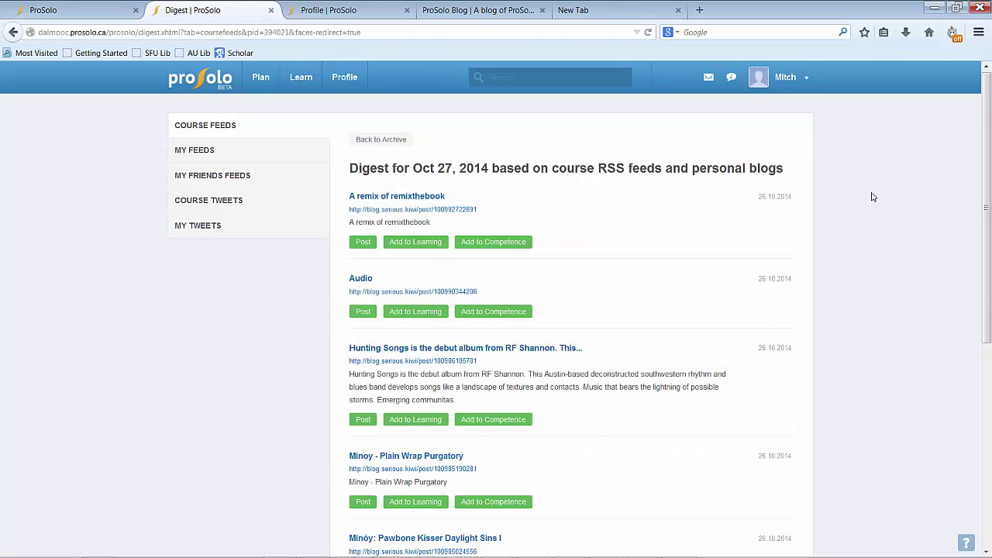
scroll(902, 239, down, 1)
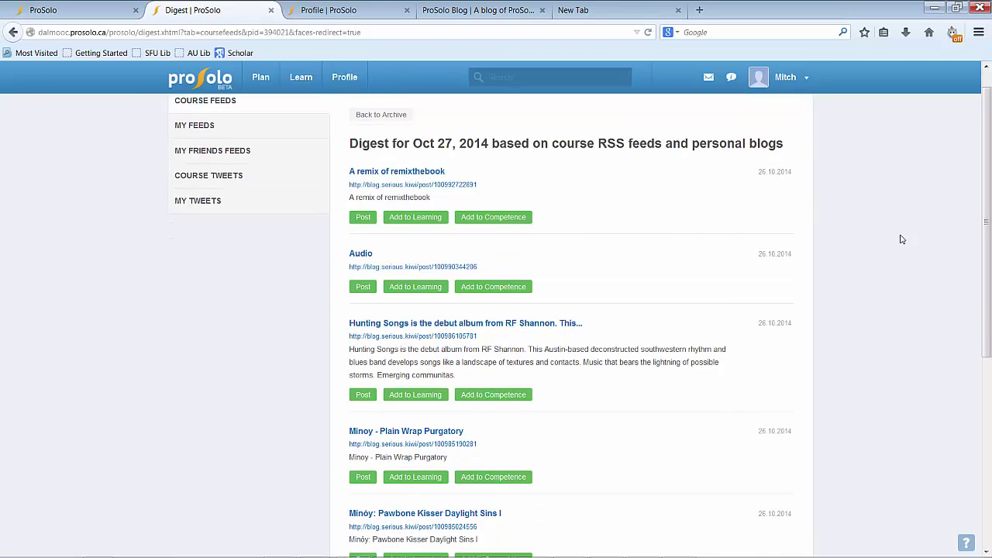
scroll(915, 260, down, 4)
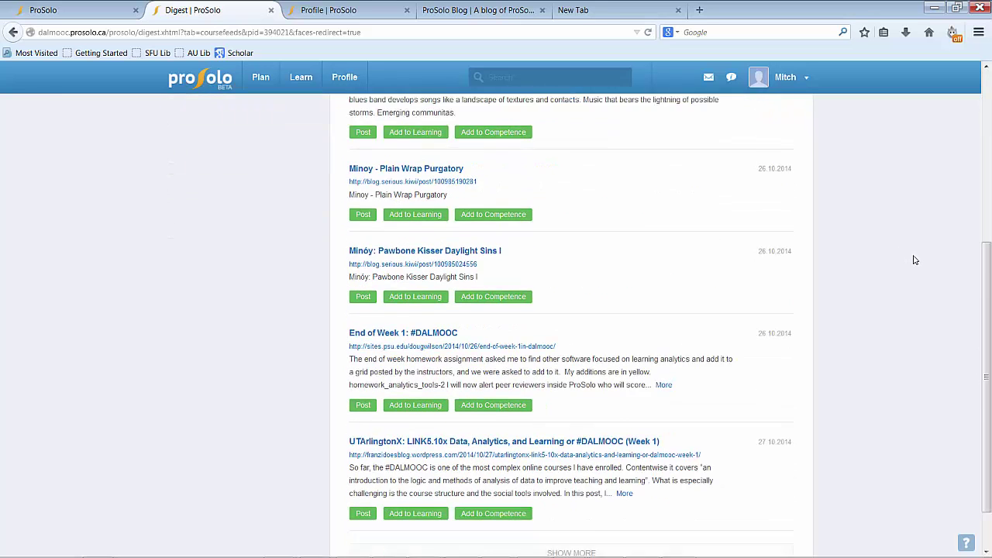
scroll(914, 258, up, 6)
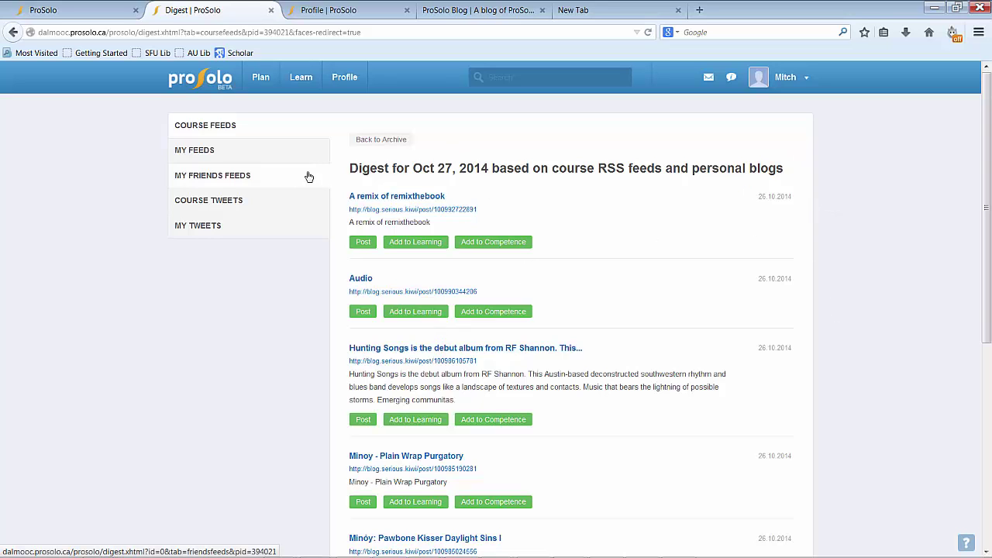
Step: View the digest's My Feeds, My Friends Feeds, Course Tweets and My Tweets sections, and return to Course Feeds
click(260, 155)
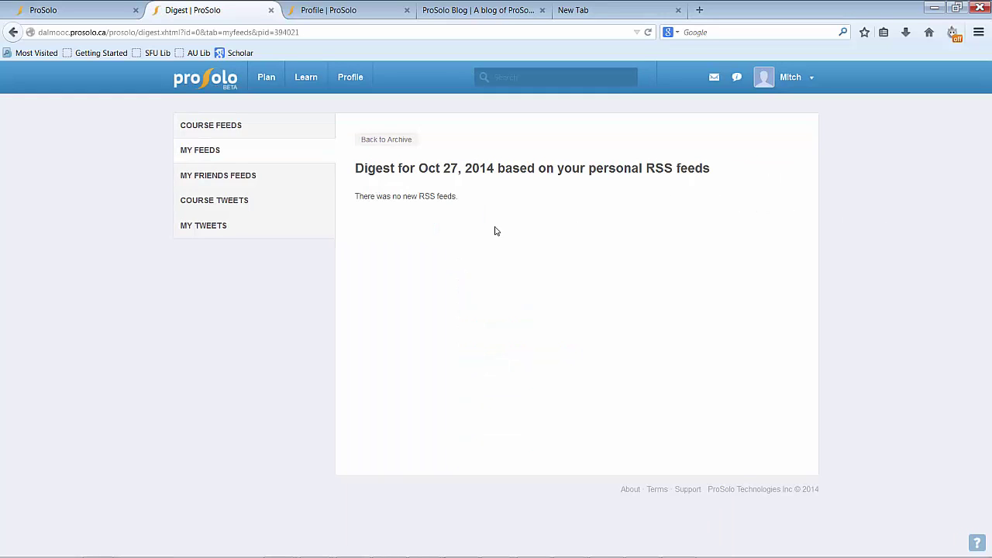
click(270, 181)
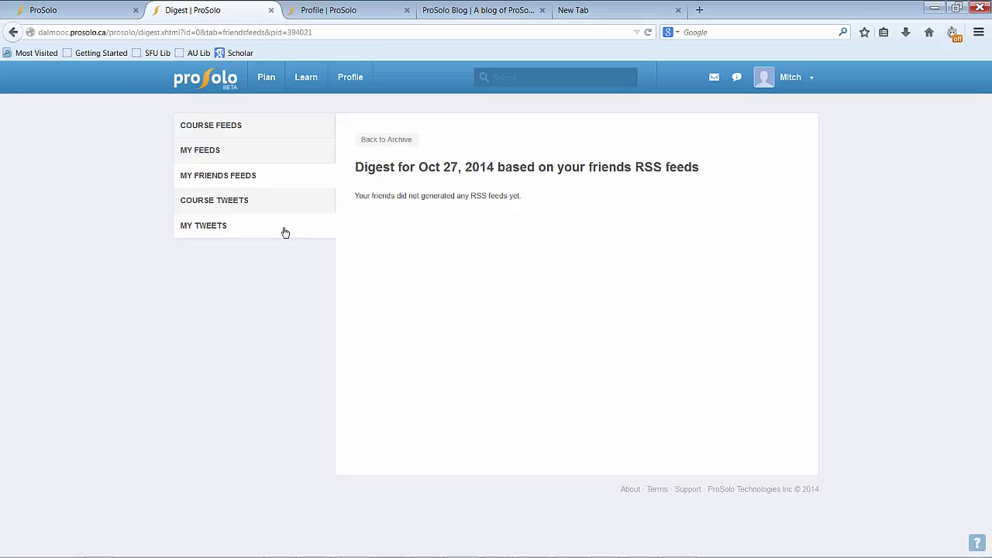
click(258, 209)
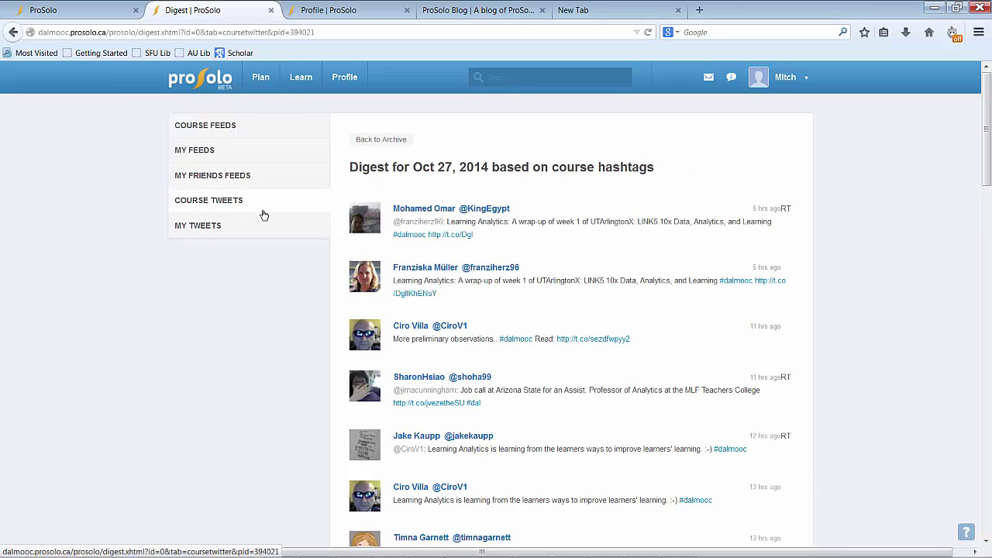
click(268, 227)
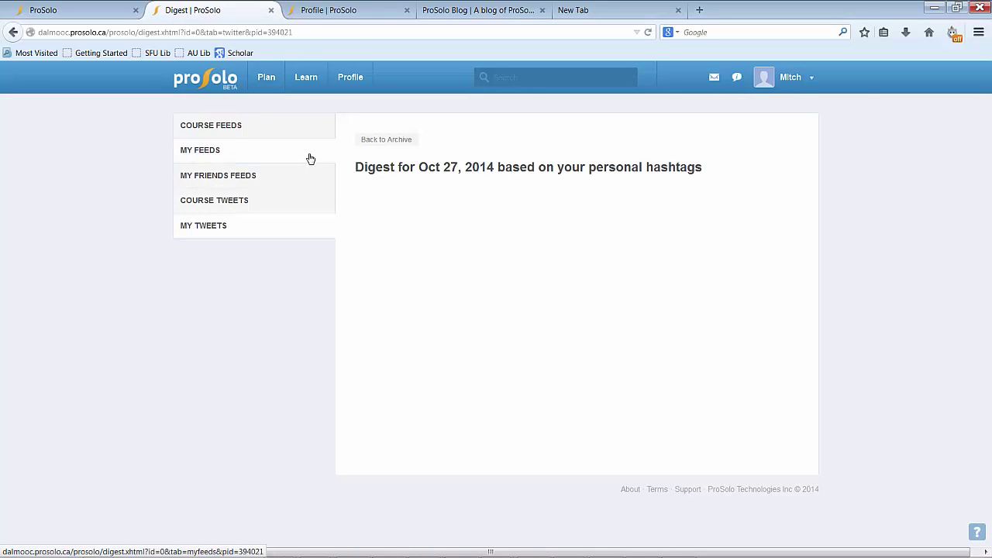
click(287, 134)
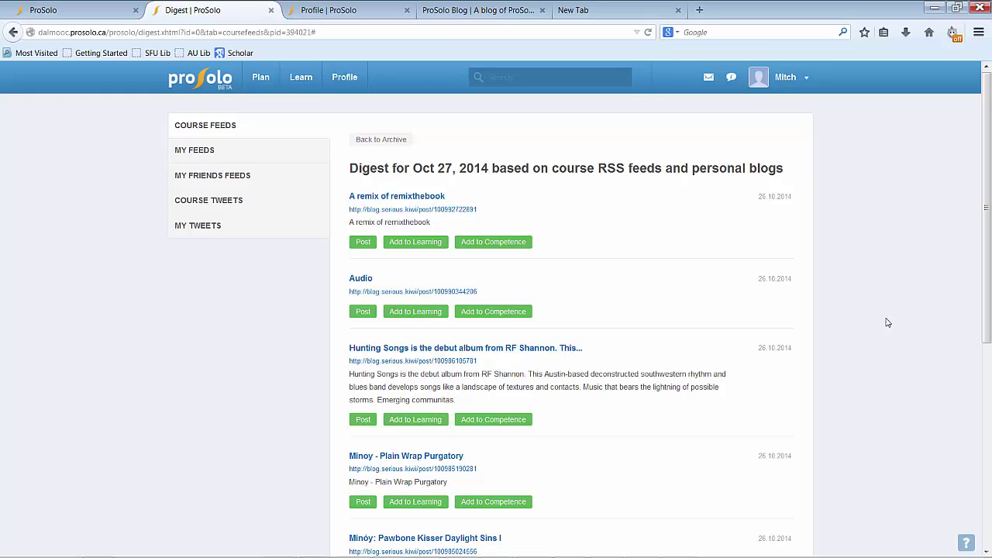
Step: Open Add to Learning for the "Audio" post, view the available active learning goals, and cancel without adding it
click(415, 314)
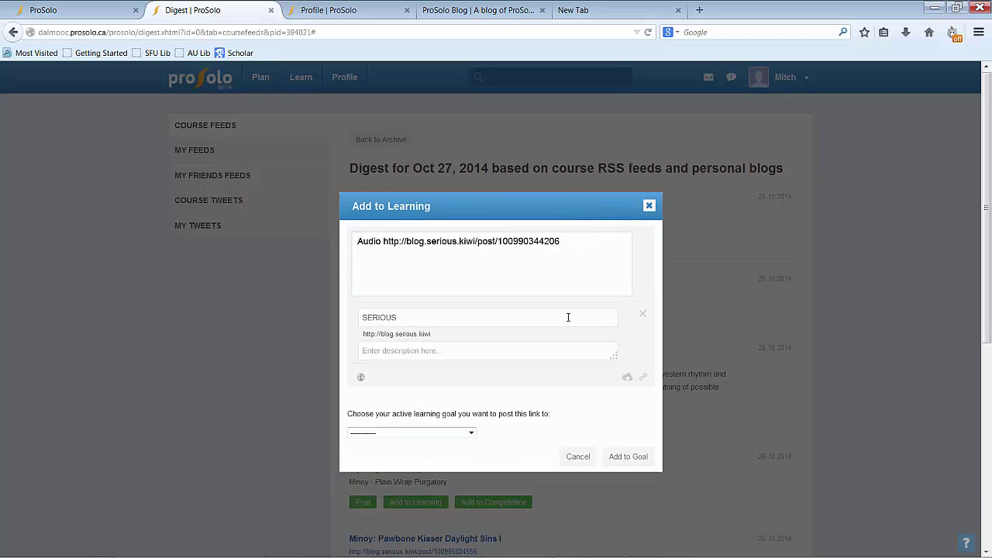
click(470, 434)
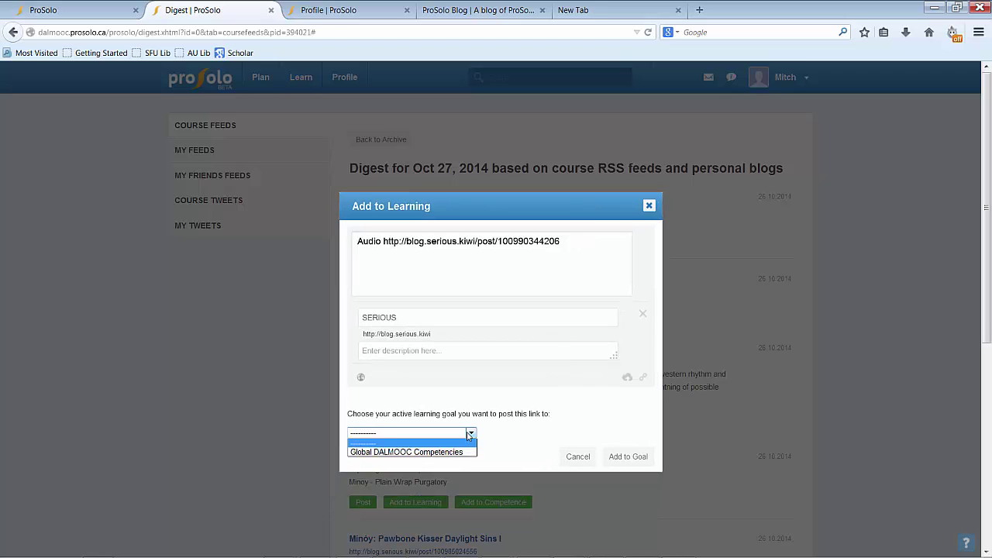
click(469, 434)
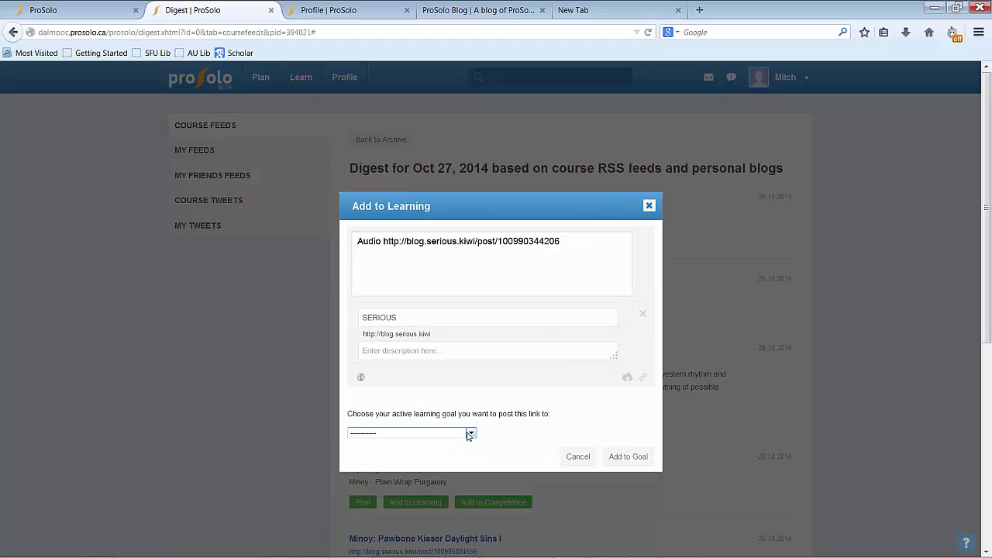
click(577, 457)
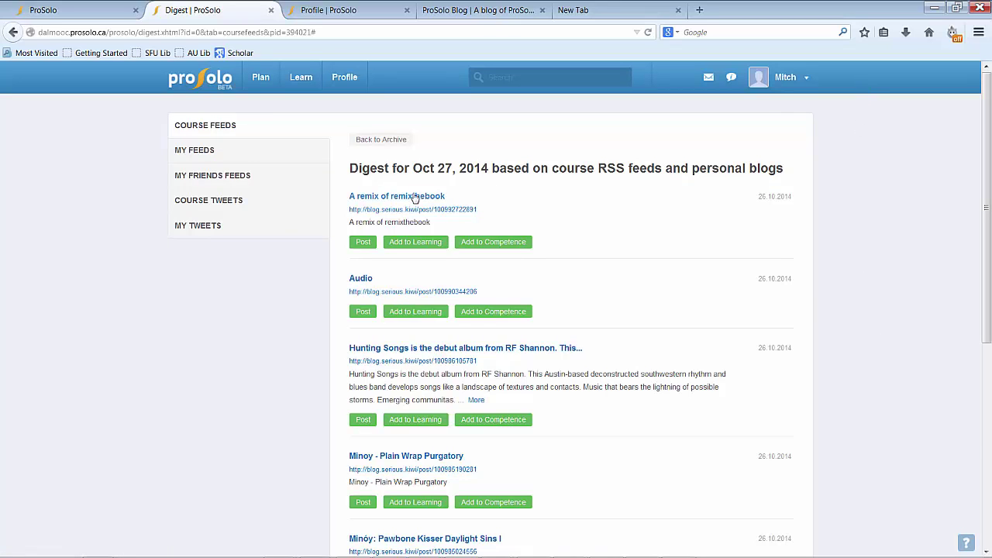
Step: Go to the ProSolo home page and look through the status wall, recommended participants and featured news
click(202, 92)
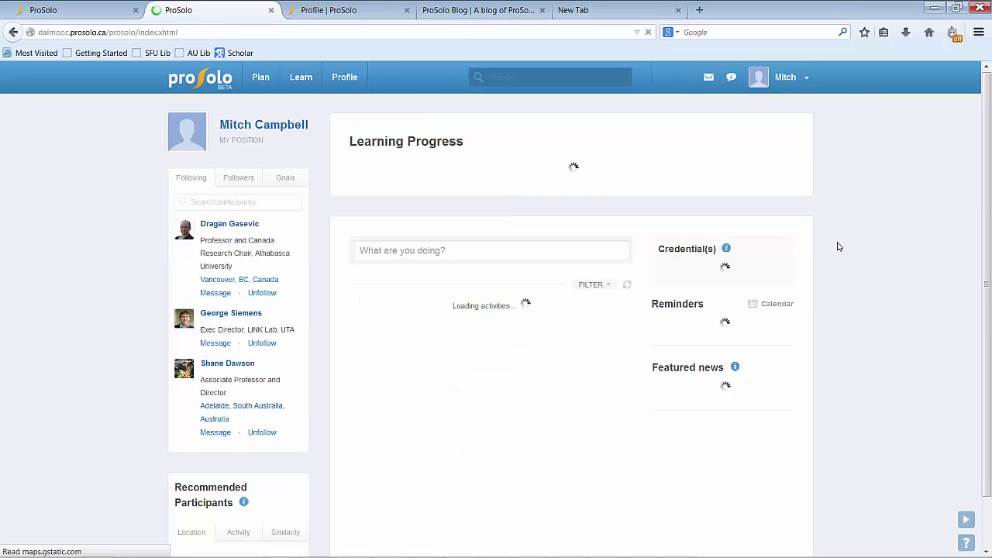
scroll(872, 241, down, 3)
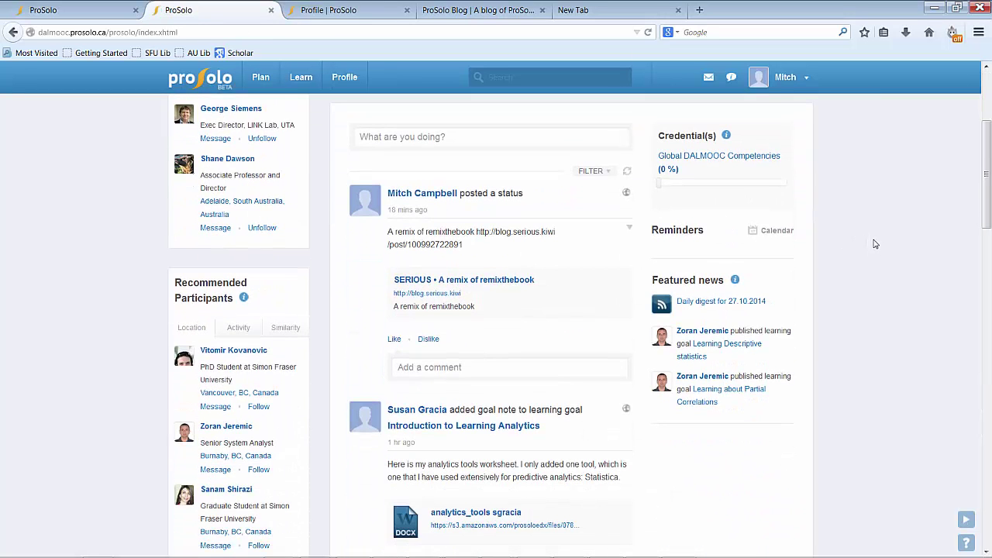
scroll(874, 244, down, 3)
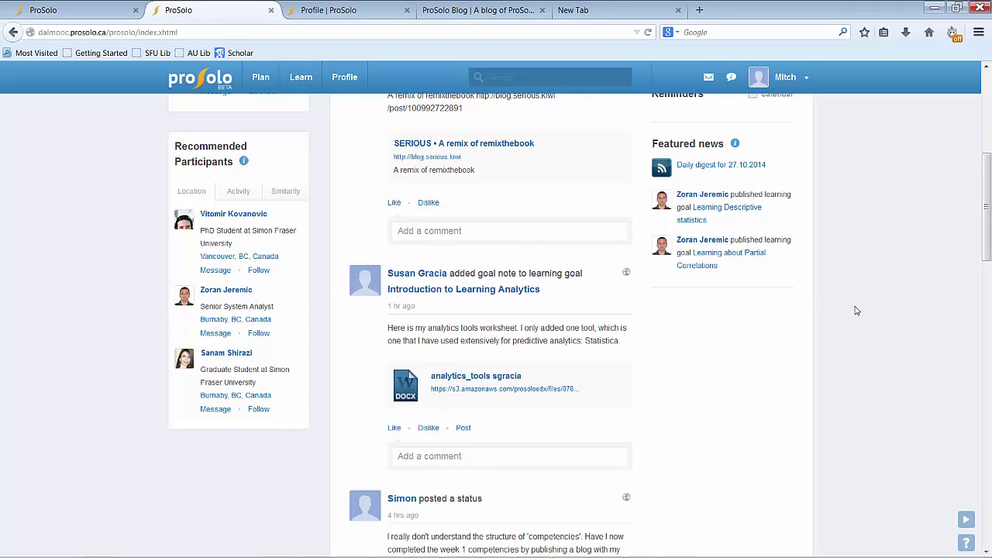
scroll(787, 312, up, 6)
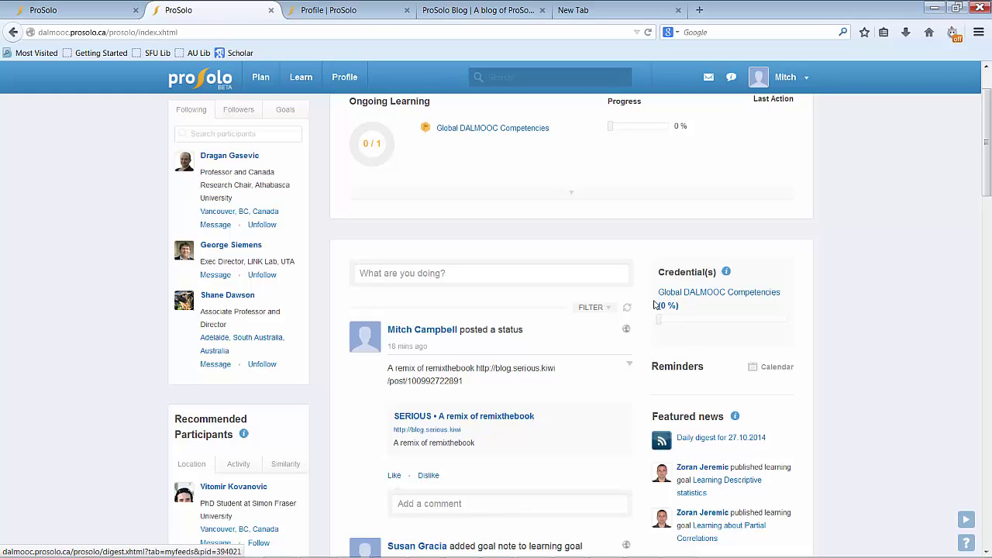
Step: Post the status update "This is an update from me.", checking the file upload and link options without attaching anything
click(521, 271)
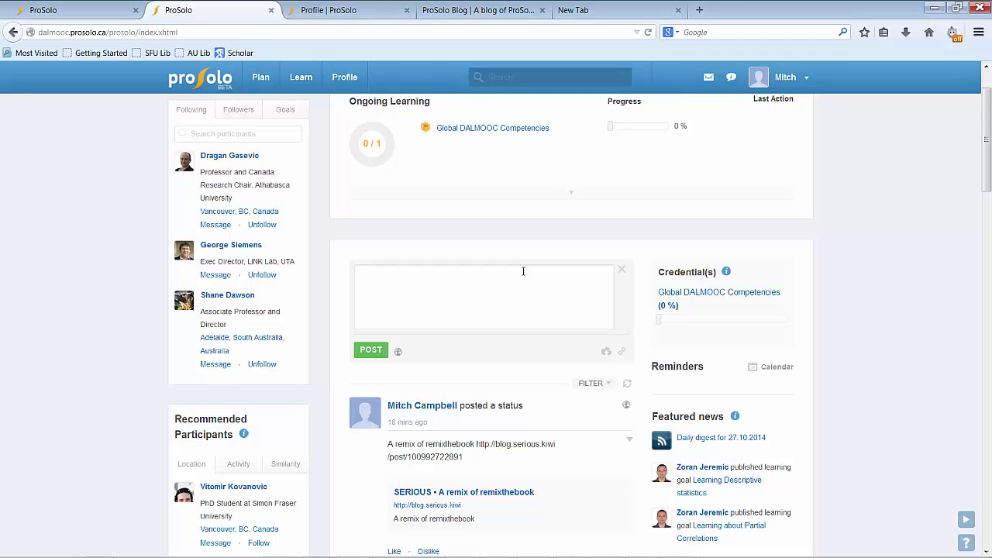
text(This is an update from me.)
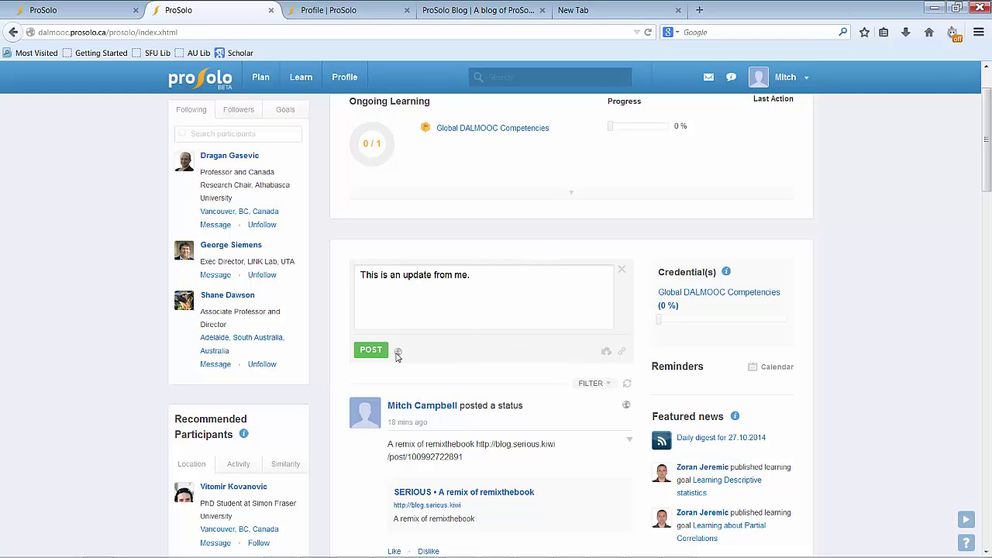
click(607, 353)
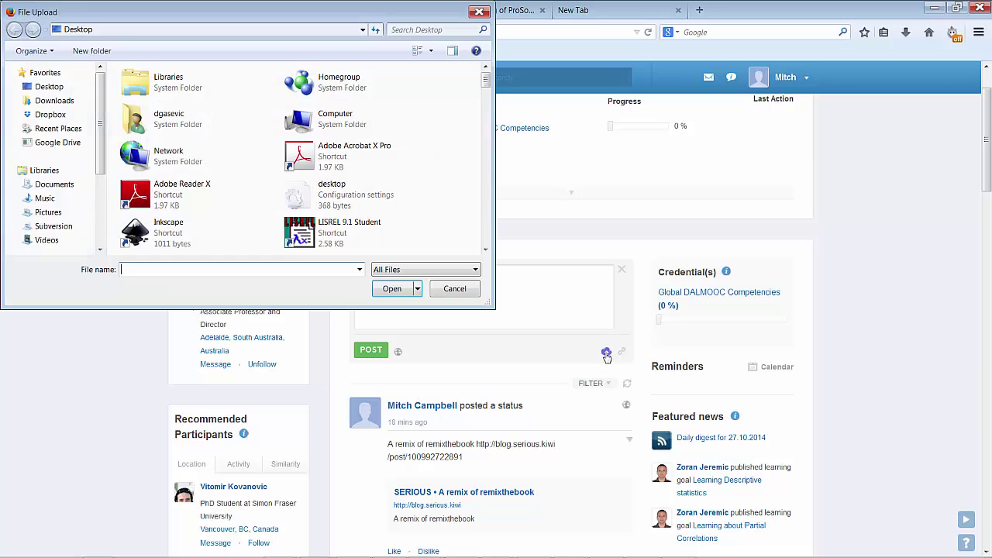
scroll(487, 85, down, 5)
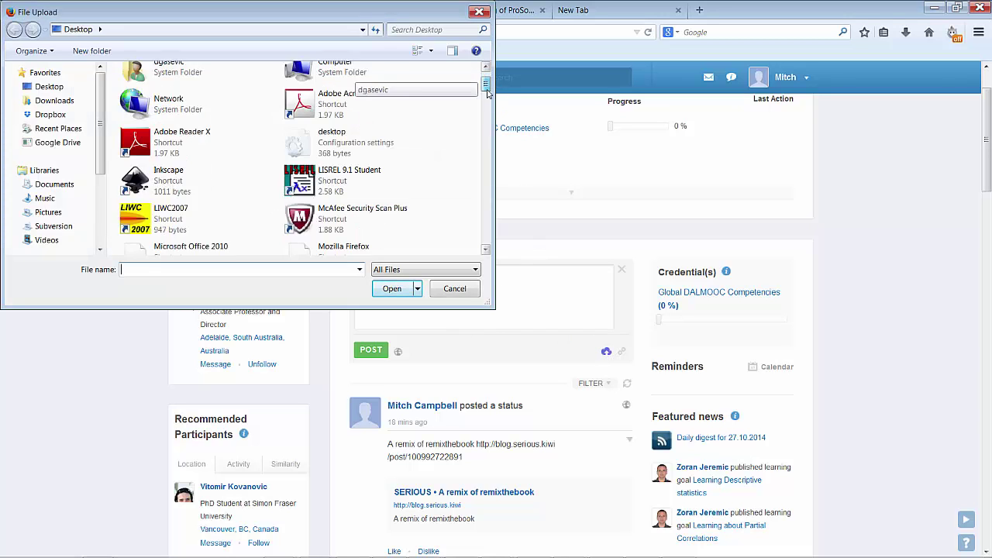
click(455, 288)
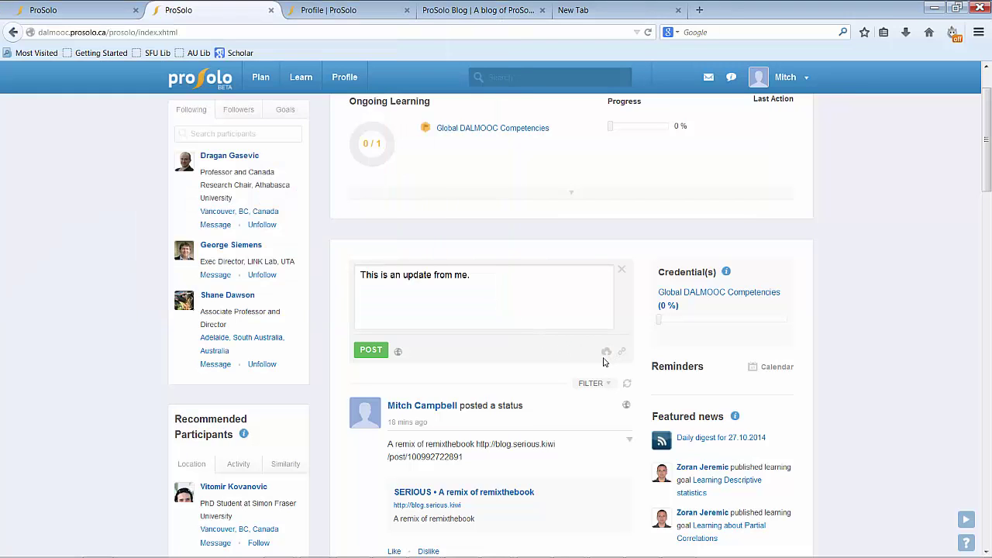
click(606, 352)
click(464, 289)
click(622, 352)
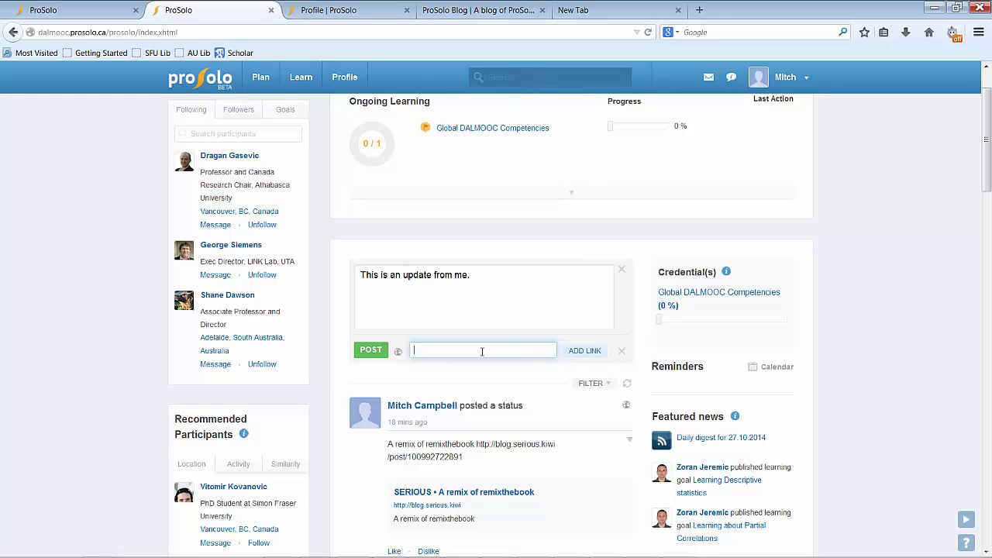
click(623, 353)
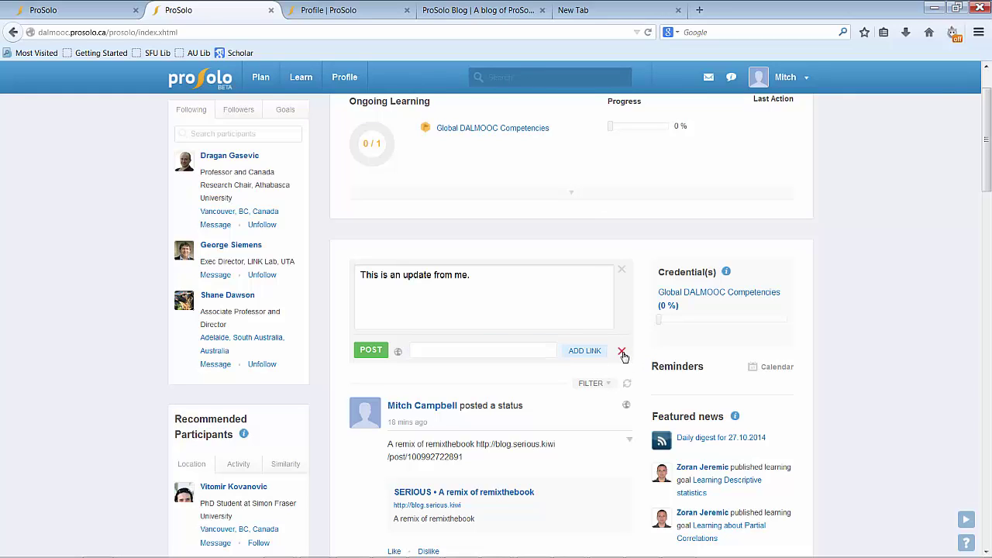
click(384, 352)
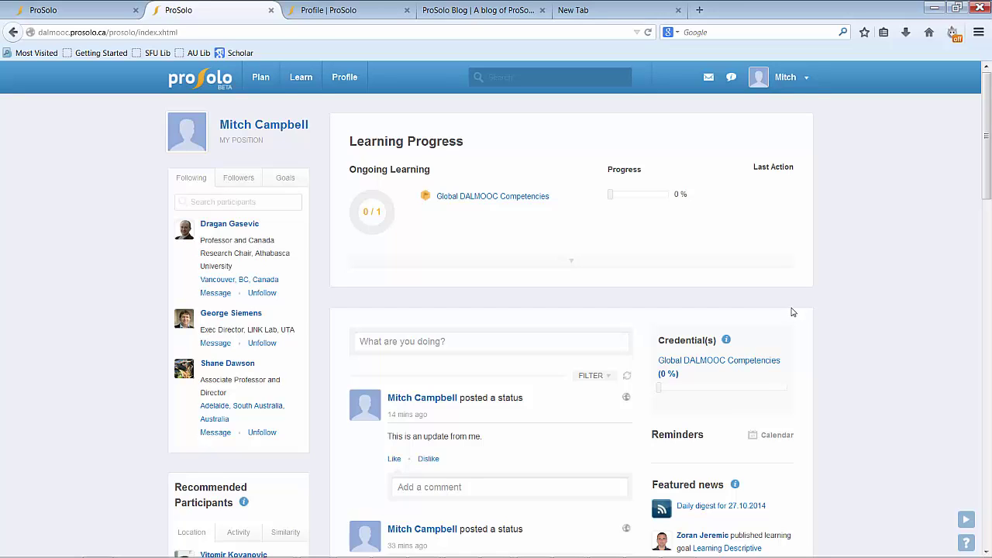
Step: View the status wall's filter options, keep the All filter, and look over the posts
click(595, 380)
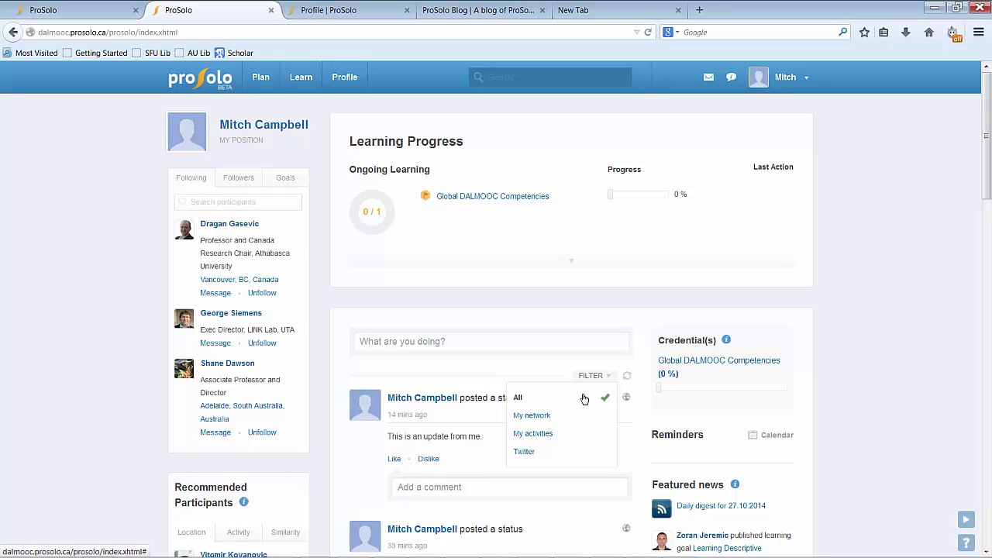
click(584, 398)
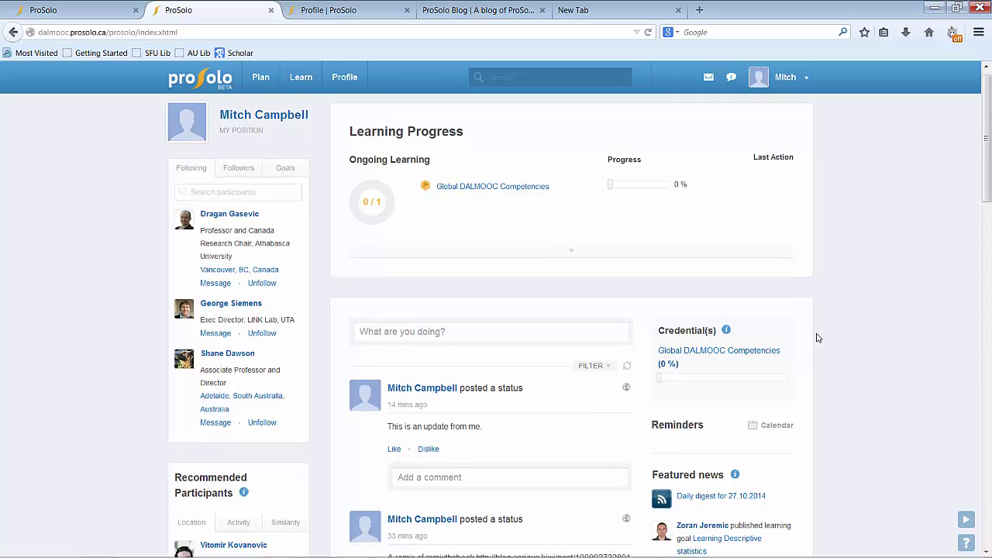
scroll(817, 338, down, 3)
scroll(817, 338, up, 2)
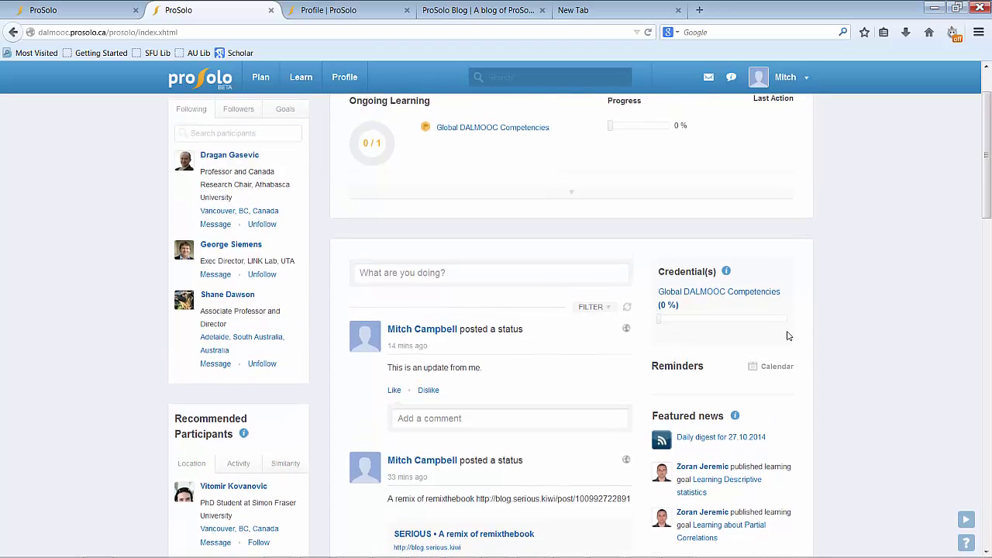
Step: Filter the status wall by My network and view its posts, and switch the filter to My activities
click(613, 308)
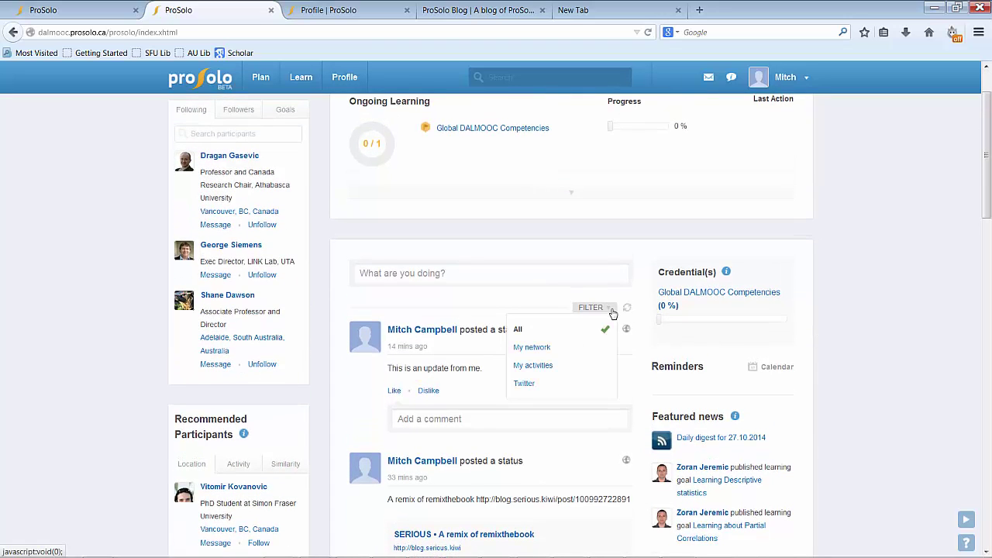
click(554, 349)
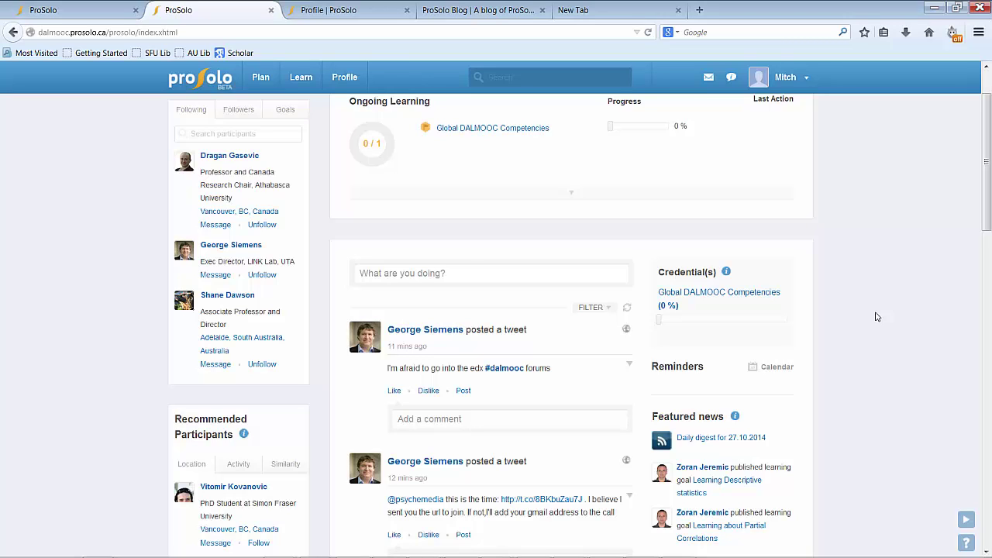
click(609, 308)
click(535, 365)
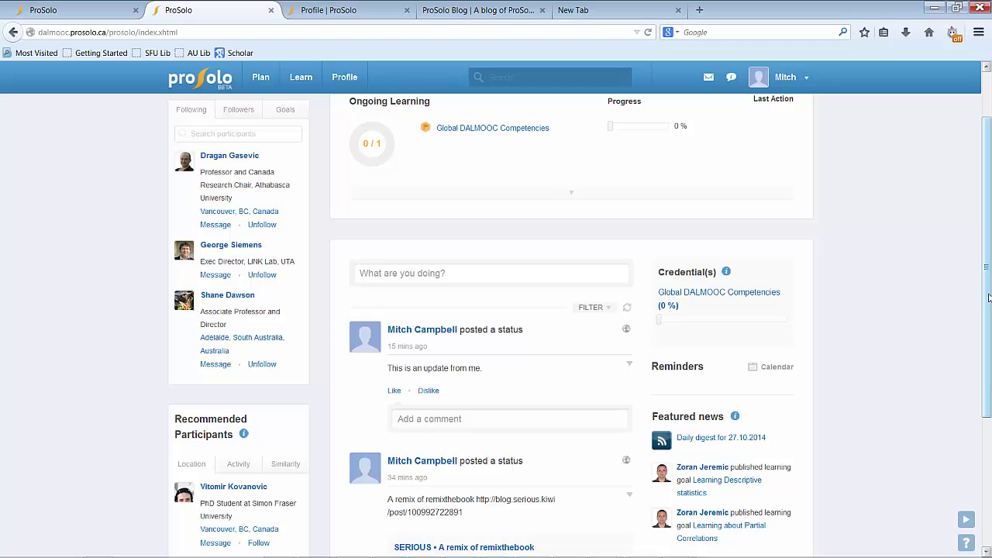
Step: Filter the status wall by Twitter and view the home page with this filter
click(607, 308)
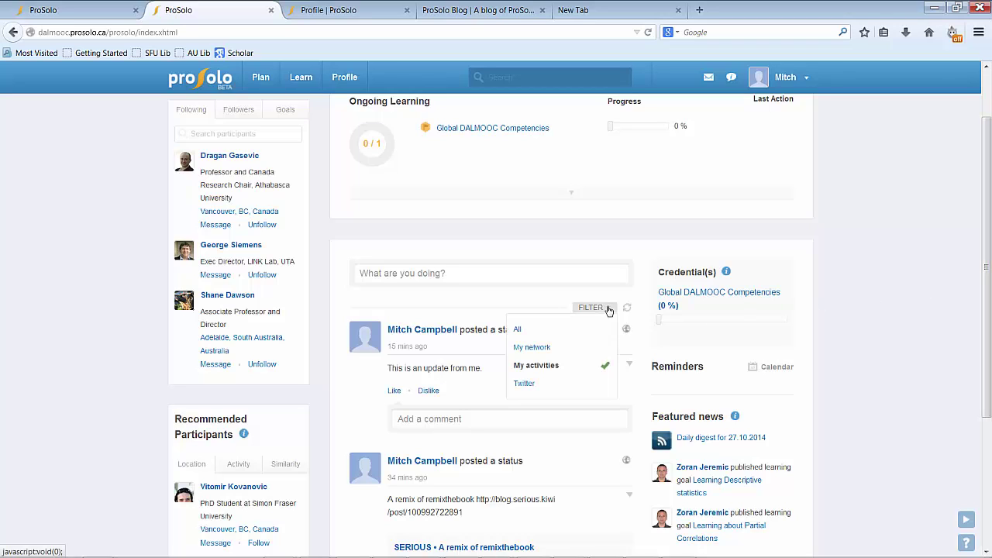
click(524, 385)
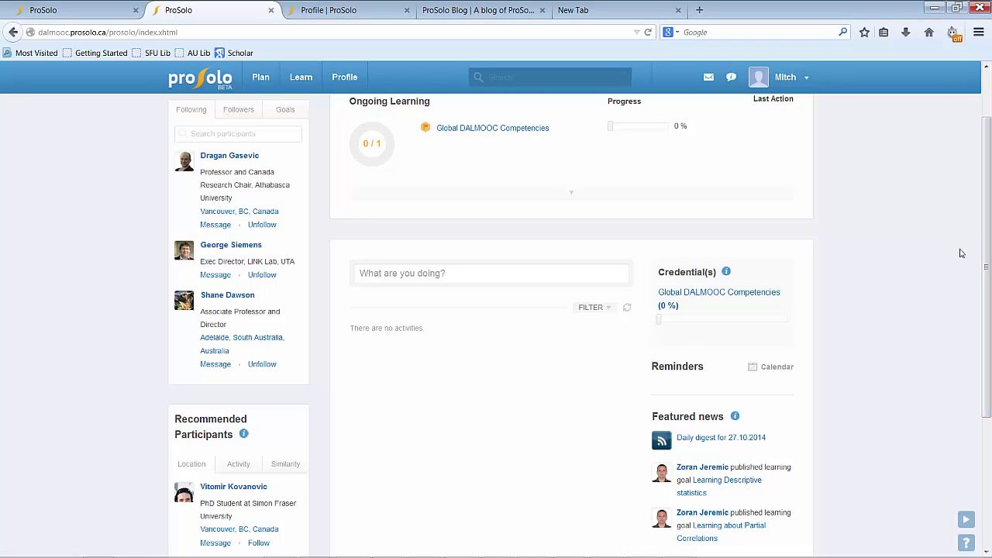
scroll(705, 347, up, 2)
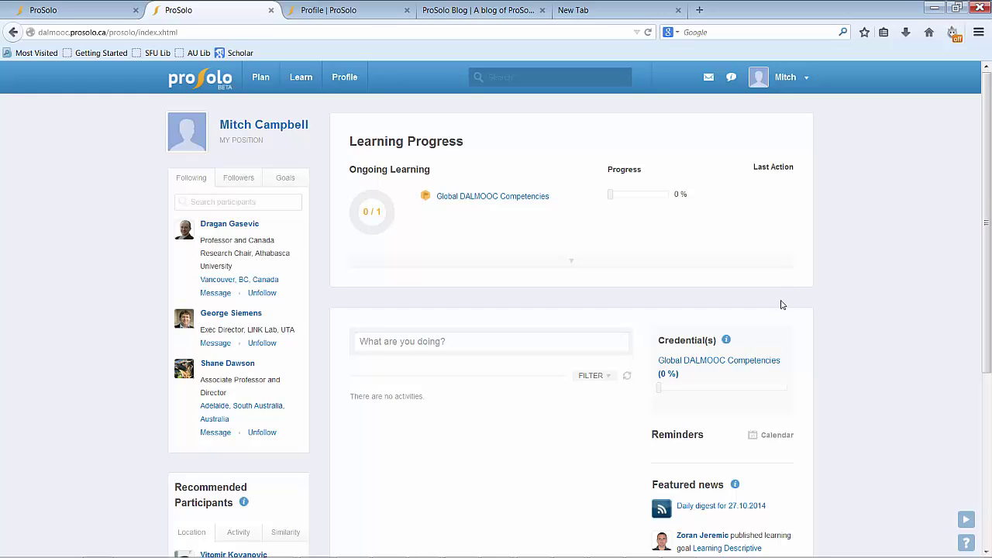
mouse_move(731, 340)
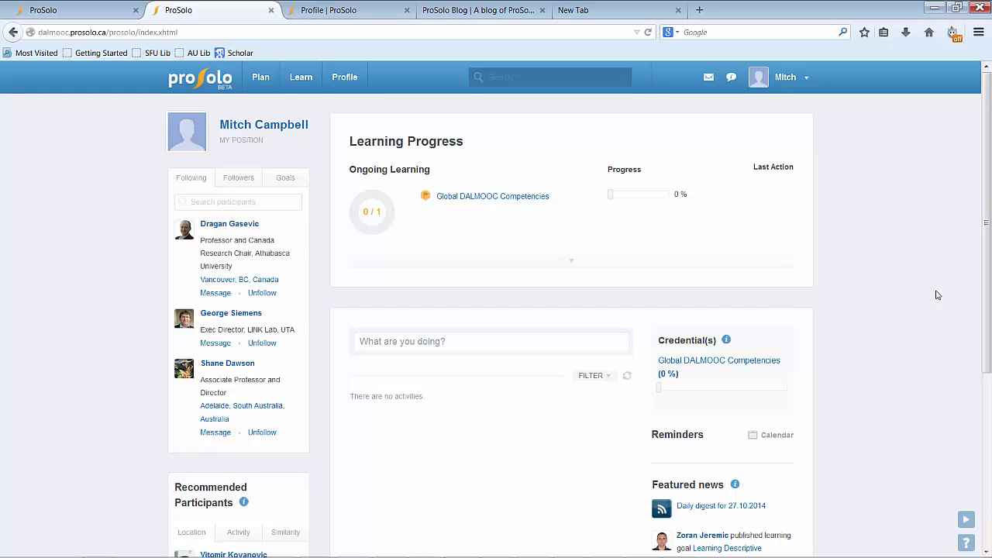